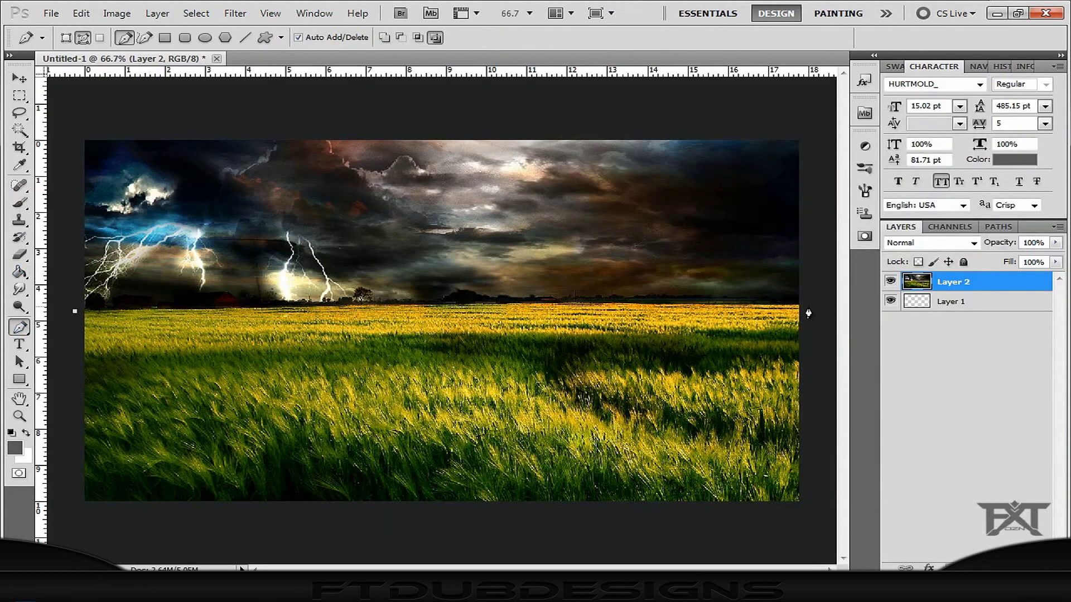
- Trace the stormy sky with the Pen tool and delete it, leaving transparency
{"action": "left_click", "coordinate": [65, 110]}
{"action": "left_click", "coordinate": [74, 311]}
{"action": "right_click", "coordinate": [241, 239]}
{"action": "left_click", "coordinate": [311, 311]}
{"action": "key", "text": "Return"}
{"action": "key", "text": "Delete"}
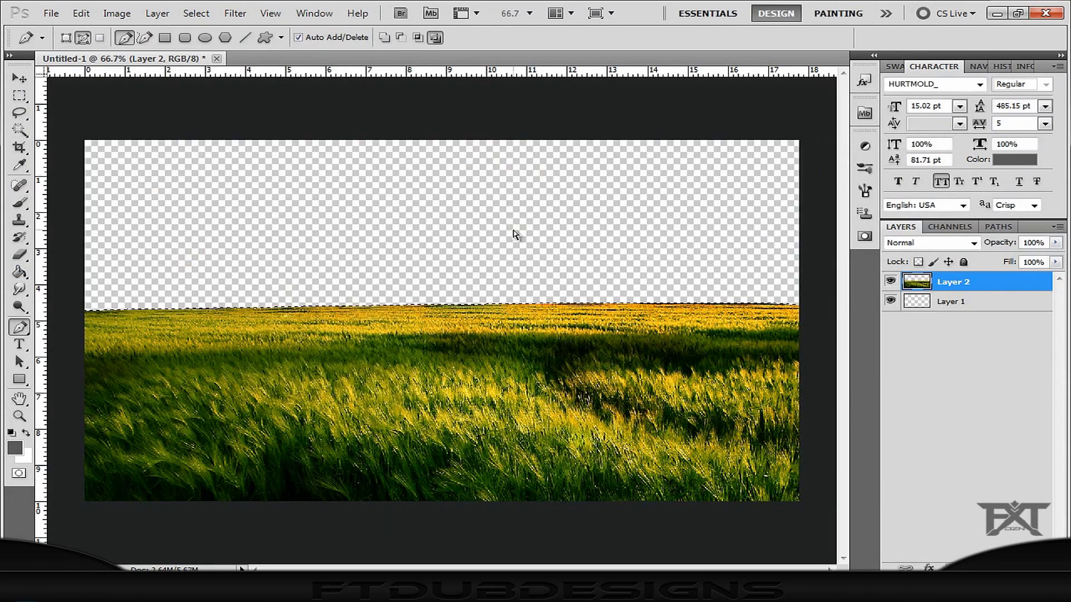
- Open the Alien Planet wallpaper and place its mountains behind the field layer
{"action": "left_click", "coordinate": [56, 14]}
{"action": "left_click", "coordinate": [64, 37]}
{"action": "double_click", "coordinate": [442, 155]}
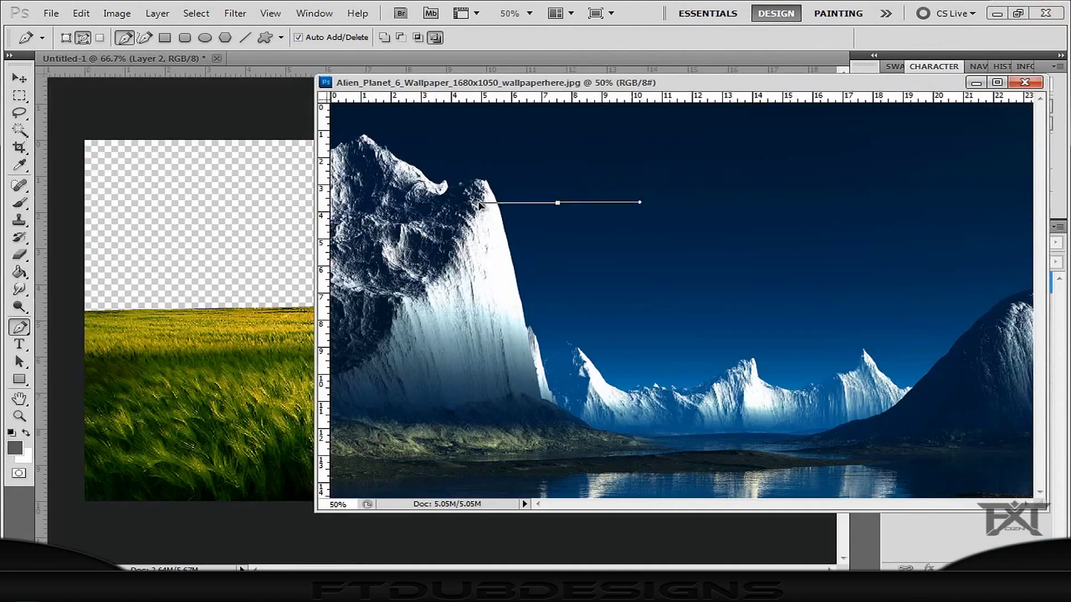
{"action": "left_click_drag", "start_coordinate": [498, 183], "coordinate": [545, 234]}
{"action": "key", "text": "ctrl+bracketleft"}
{"action": "mouse_move", "coordinate": [524, 502]}
{"action": "left_mouse_down"}
{"action": "mouse_move", "coordinate": [433, 270]}
{"action": "mouse_move", "coordinate": [454, 264]}
{"action": "left_mouse_up"}
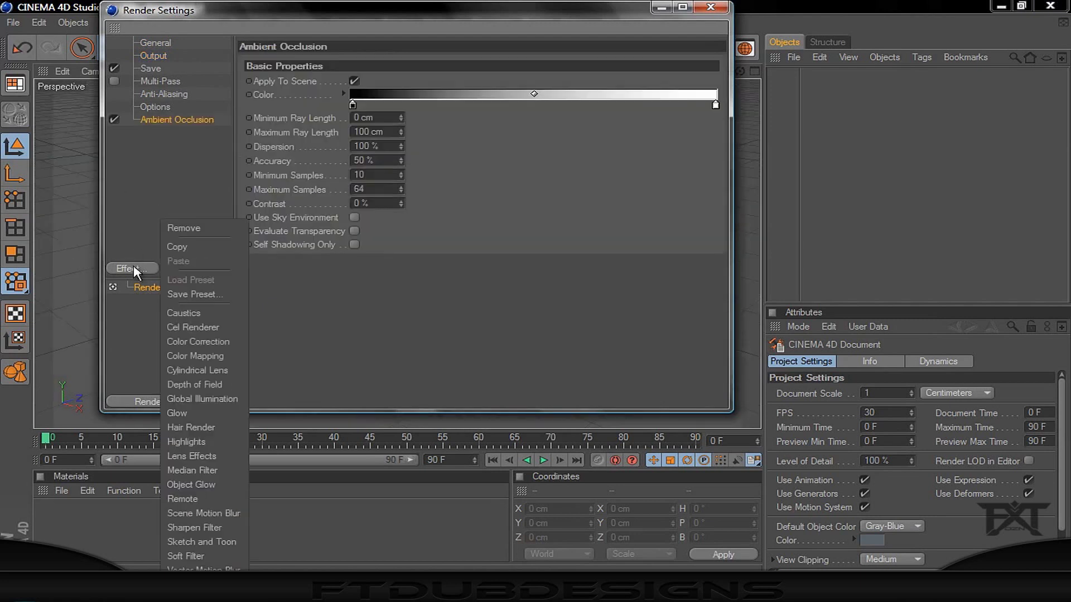
- Add lower-quality Global Illumination to render settings and save renders as 'alien shape'
{"action": "left_click", "coordinate": [202, 399]}
{"action": "left_click", "coordinate": [374, 63]}
{"action": "left_click", "coordinate": [406, 94]}
{"action": "left_click", "coordinate": [371, 136]}
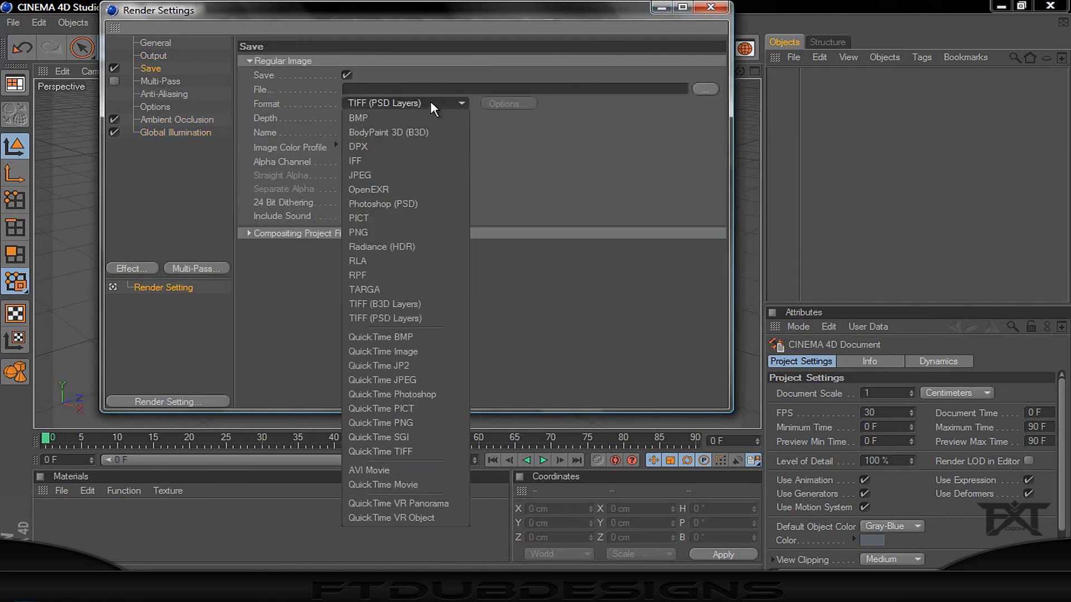
{"action": "left_click", "coordinate": [383, 190]}
{"action": "left_click", "coordinate": [705, 89]}
{"action": "type", "text": "alien shape"}
{"action": "key", "text": "Return"}
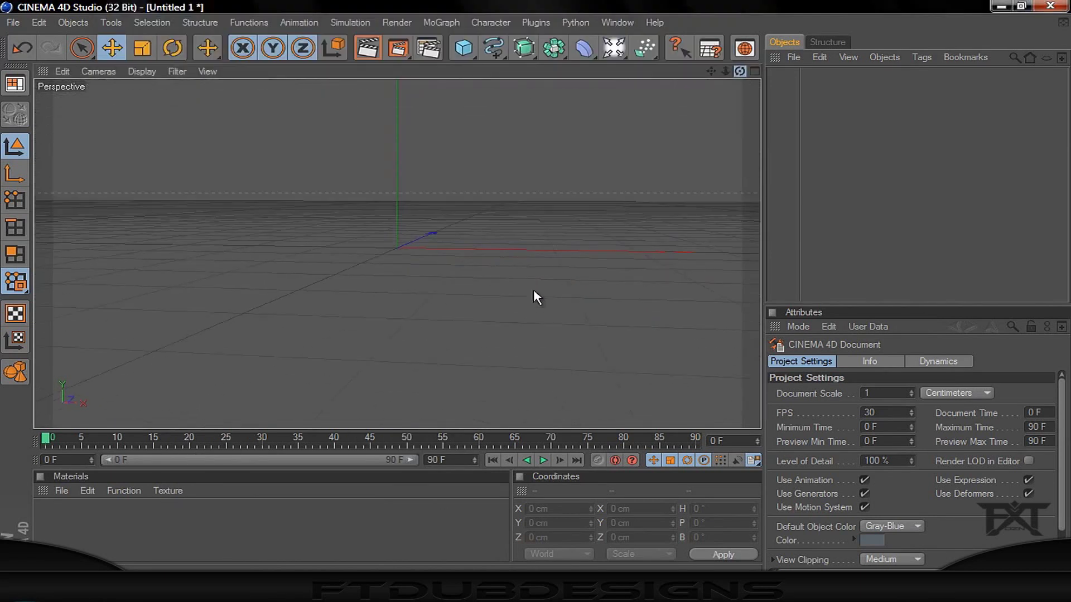
- Add a Platonic, select its front polygons, and matrix-extrude them into curling tendrils
{"action": "left_click_drag", "start_coordinate": [463, 48], "coordinate": [613, 140]}
{"action": "left_click", "coordinate": [15, 254]}
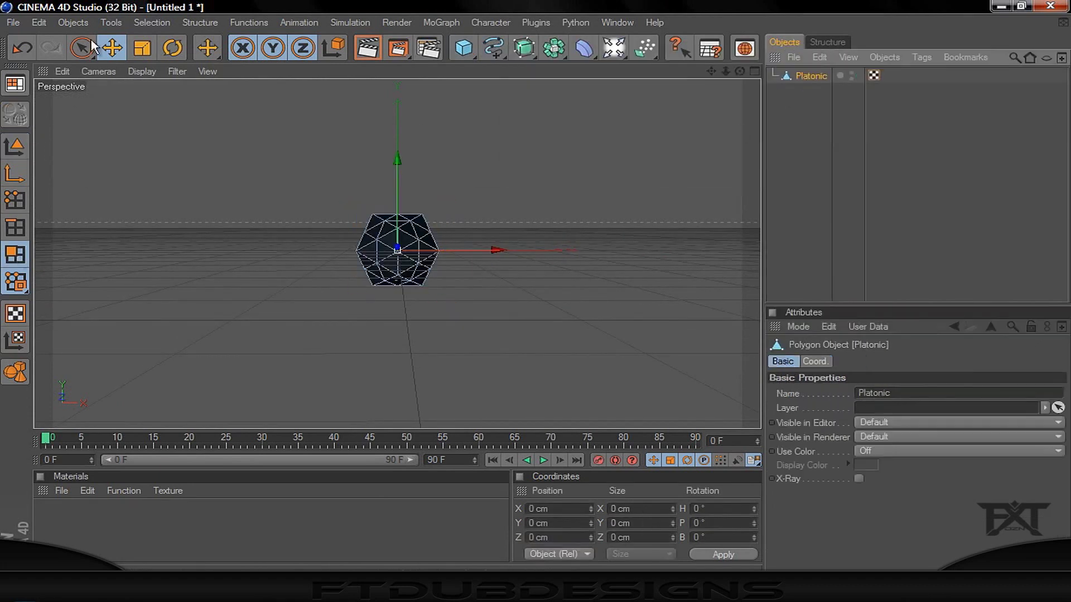
{"action": "key", "text": "0"}
{"action": "left_click_drag", "start_coordinate": [334, 195], "coordinate": [463, 301]}
{"action": "mouse_move", "coordinate": [370, 184]}
{"action": "left_mouse_down"}
{"action": "mouse_move", "coordinate": [539, 298]}
{"action": "mouse_move", "coordinate": [705, 160]}
{"action": "mouse_move", "coordinate": [311, 203]}
{"action": "mouse_move", "coordinate": [538, 294]}
{"action": "mouse_move", "coordinate": [392, 275]}
{"action": "left_mouse_up"}
{"action": "right_click", "coordinate": [555, 284]}
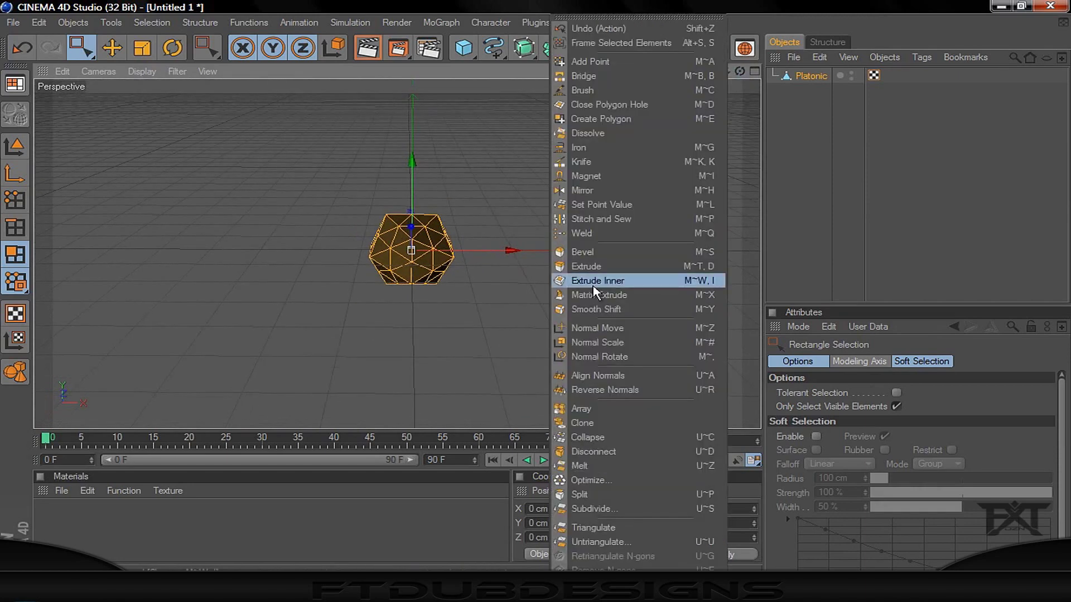
{"action": "left_click", "coordinate": [597, 288]}
{"action": "left_click_drag", "start_coordinate": [535, 289], "coordinate": [537, 289]}
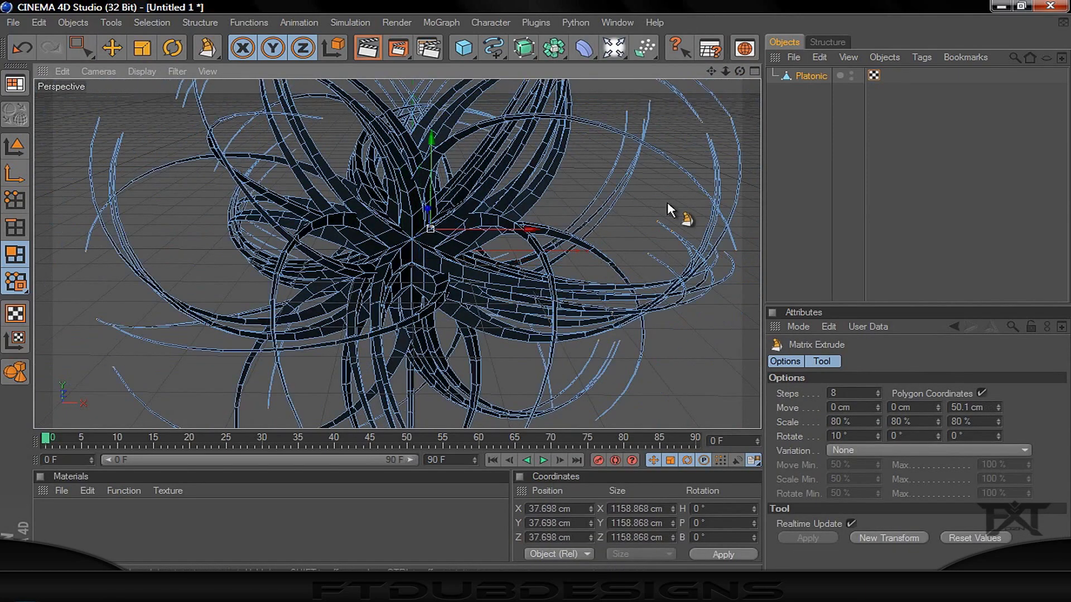
{"action": "left_click_drag", "start_coordinate": [725, 71], "coordinate": [727, 72]}
- Smooth the Platonic under a HyperNURBS, apply the Danel Bumpy material, and render
{"action": "left_click", "coordinate": [523, 47], "text": "alt"}
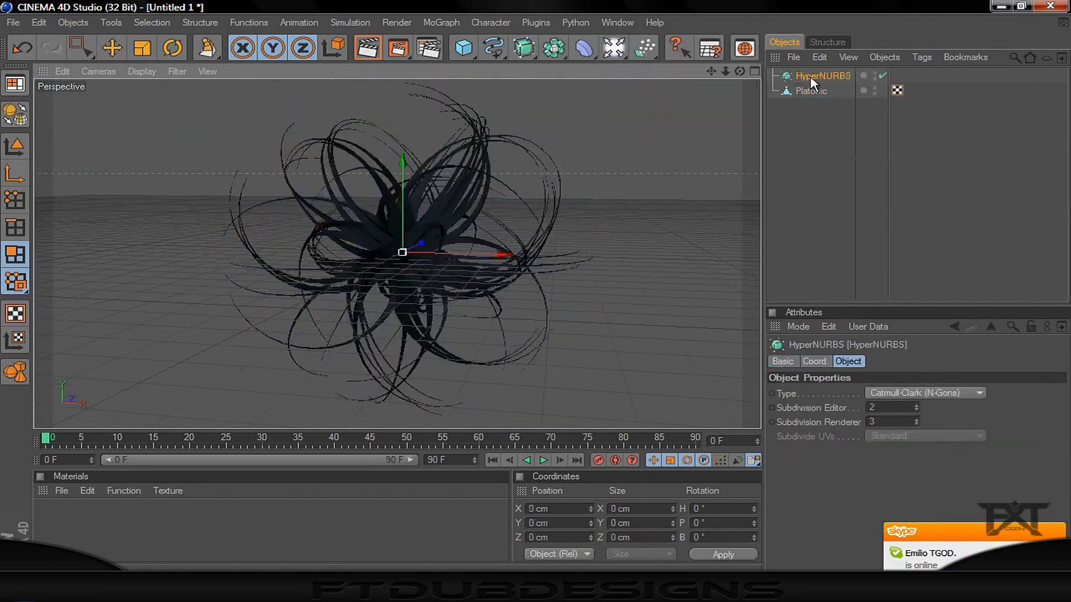
{"action": "left_click", "coordinate": [819, 91]}
{"action": "left_click", "coordinate": [61, 490]}
{"action": "left_click", "coordinate": [583, 544]}
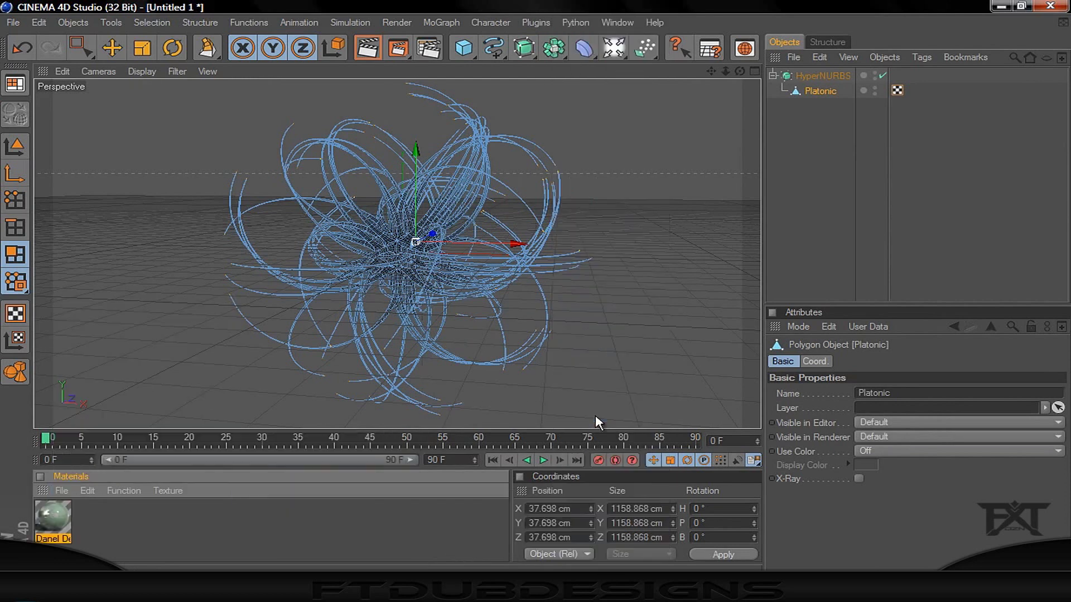
{"action": "left_click", "coordinate": [61, 490]}
{"action": "left_click", "coordinate": [584, 215]}
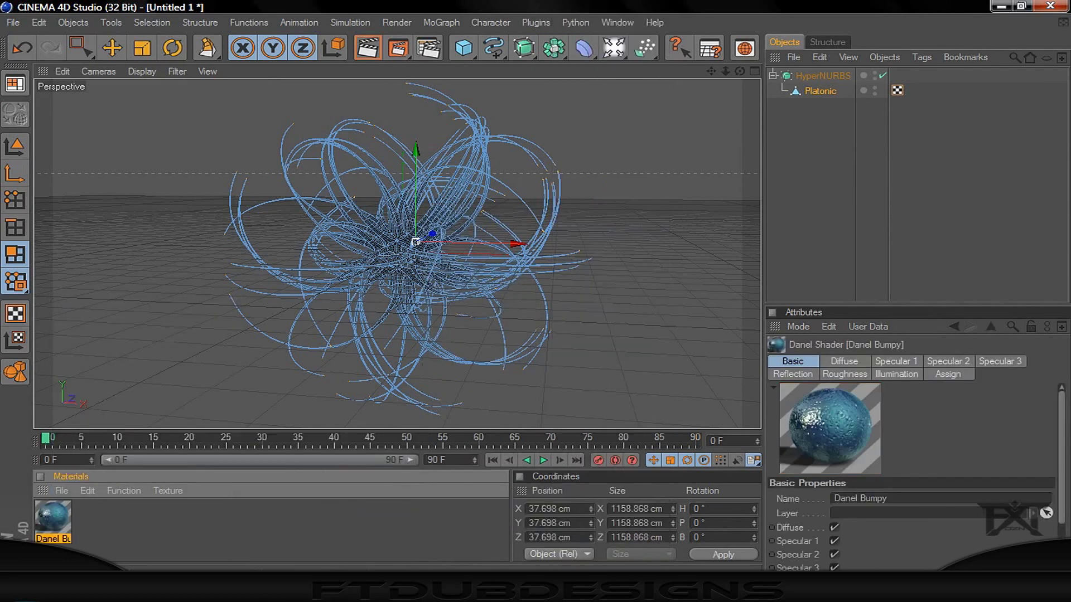
{"action": "left_click_drag", "start_coordinate": [52, 541], "coordinate": [471, 203]}
{"action": "key", "text": "shift+r"}
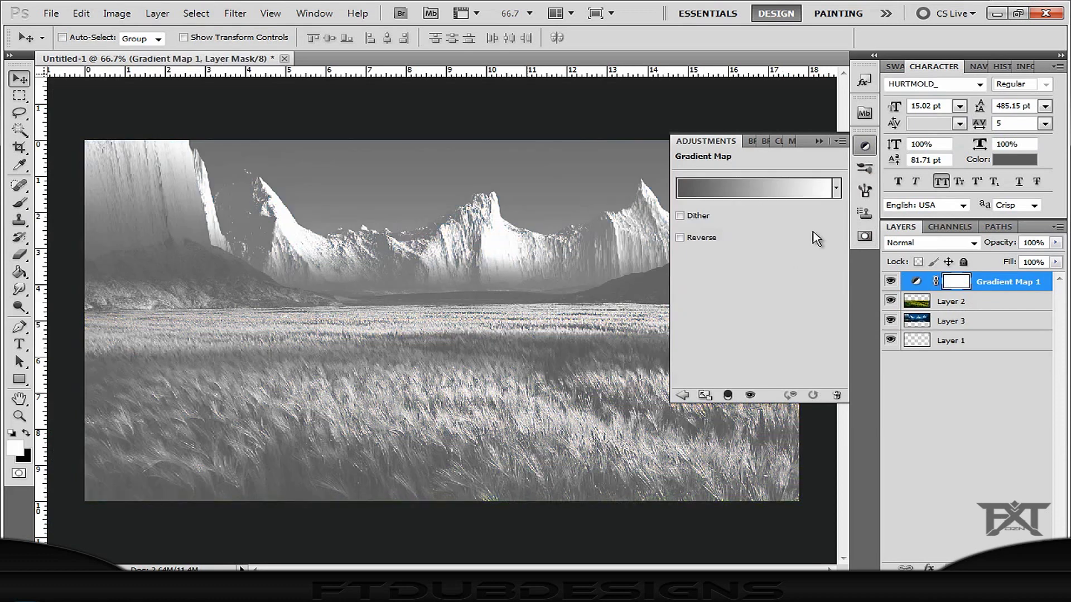
- Add an Overlay gradient map using the black-to-dark-grey gradient
{"action": "left_click", "coordinate": [973, 243]}
{"action": "left_click", "coordinate": [915, 184]}
{"action": "left_click", "coordinate": [837, 188]}
{"action": "left_click", "coordinate": [747, 228]}
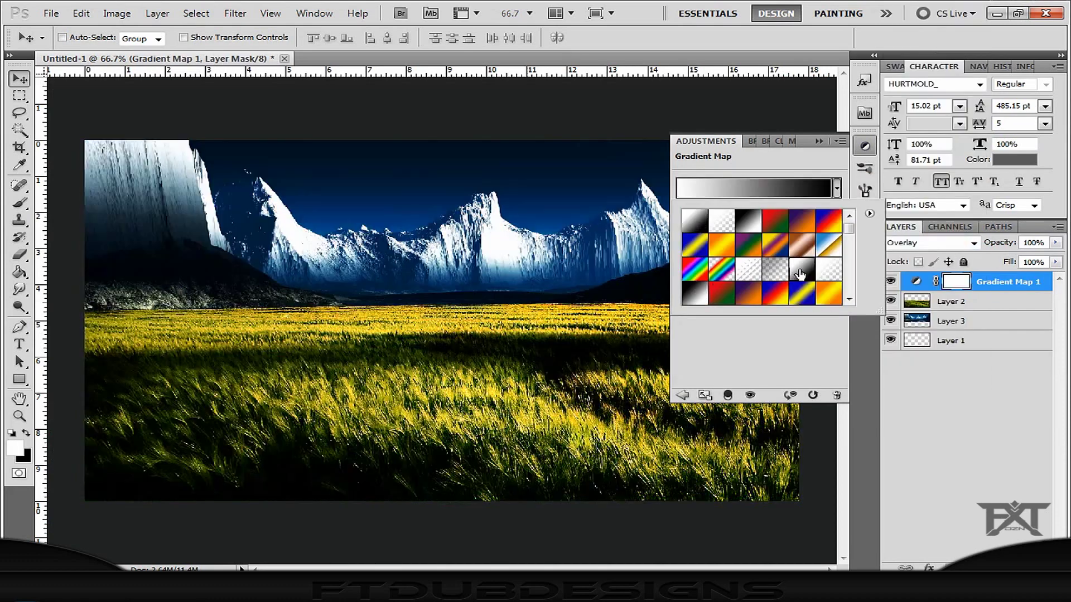
{"action": "scroll", "coordinate": [803, 256], "scroll_direction": "down", "scroll_amount": 3}
{"action": "left_click", "coordinate": [829, 258]}
- Add a new layer and a Levels adjustment with a lowered white point
{"action": "key", "text": "ctrl+shift+n"}
{"action": "key", "text": "Return"}
{"action": "left_click", "coordinate": [865, 146]}
{"action": "left_click", "coordinate": [717, 184]}
{"action": "left_click_drag", "start_coordinate": [839, 265], "coordinate": [833, 265]}
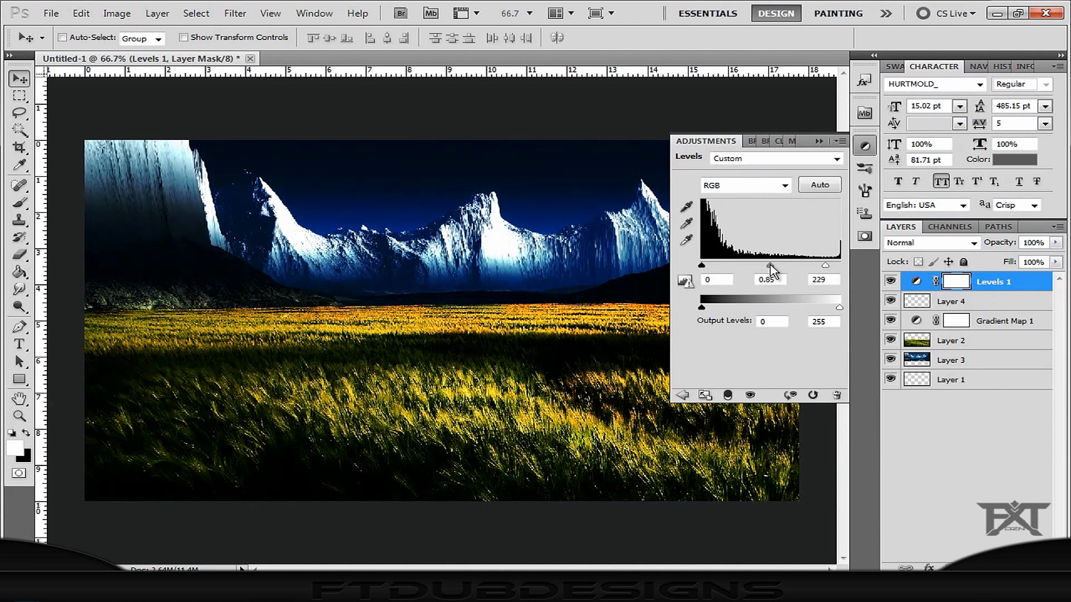
- Add a second gradient map at 55% opacity in Screen mode
{"action": "key", "text": "ctrl+shift+n"}
{"action": "key", "text": "Return"}
{"action": "left_click", "coordinate": [865, 146]}
{"action": "left_click", "coordinate": [761, 219]}
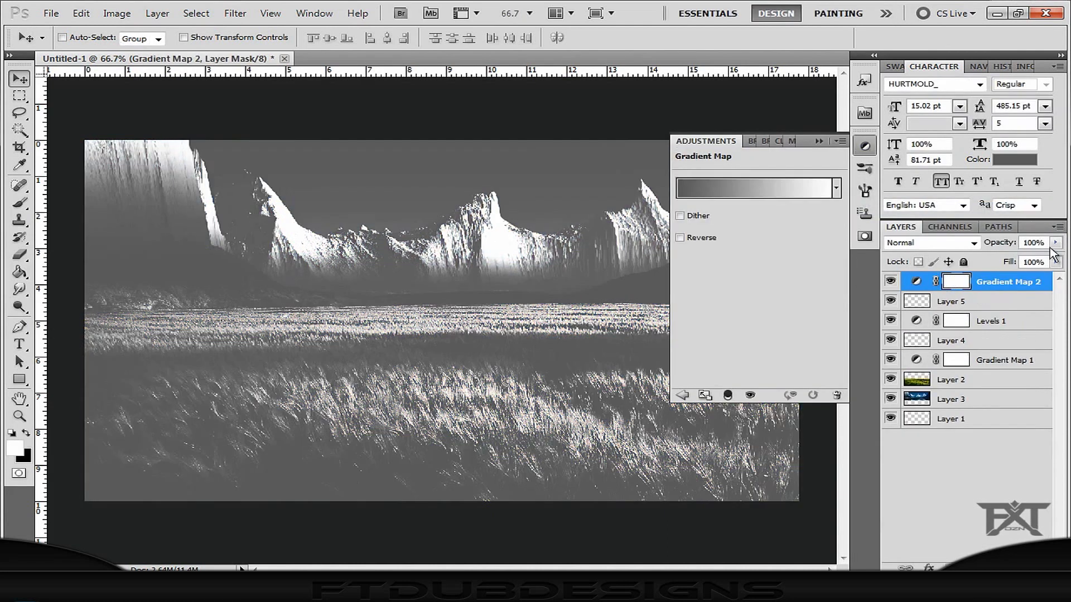
{"action": "left_click_drag", "start_coordinate": [1056, 243], "coordinate": [1032, 262]}
{"action": "left_click", "coordinate": [974, 243]}
{"action": "left_click", "coordinate": [920, 357]}
- Try a blue 3D gradient, then set the second map to black-to-white in Normal mode
{"action": "scroll", "coordinate": [975, 244], "scroll_direction": "down", "scroll_amount": 4}
{"action": "left_click", "coordinate": [837, 188]}
{"action": "left_click", "coordinate": [801, 281]}
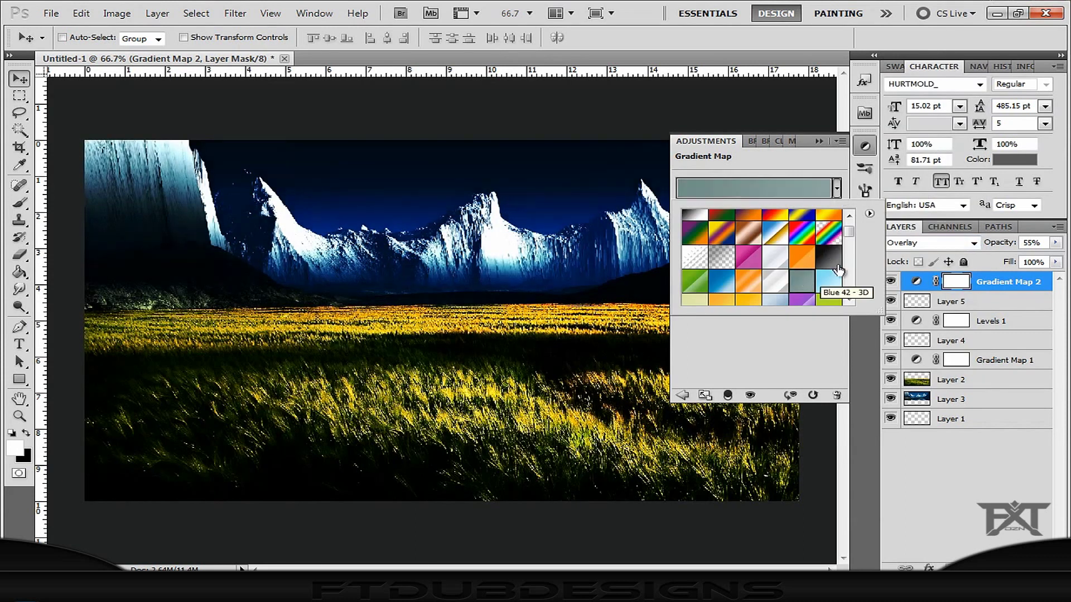
{"action": "left_click", "coordinate": [754, 258]}
{"action": "left_click", "coordinate": [974, 243]}
{"action": "left_click", "coordinate": [969, 215]}
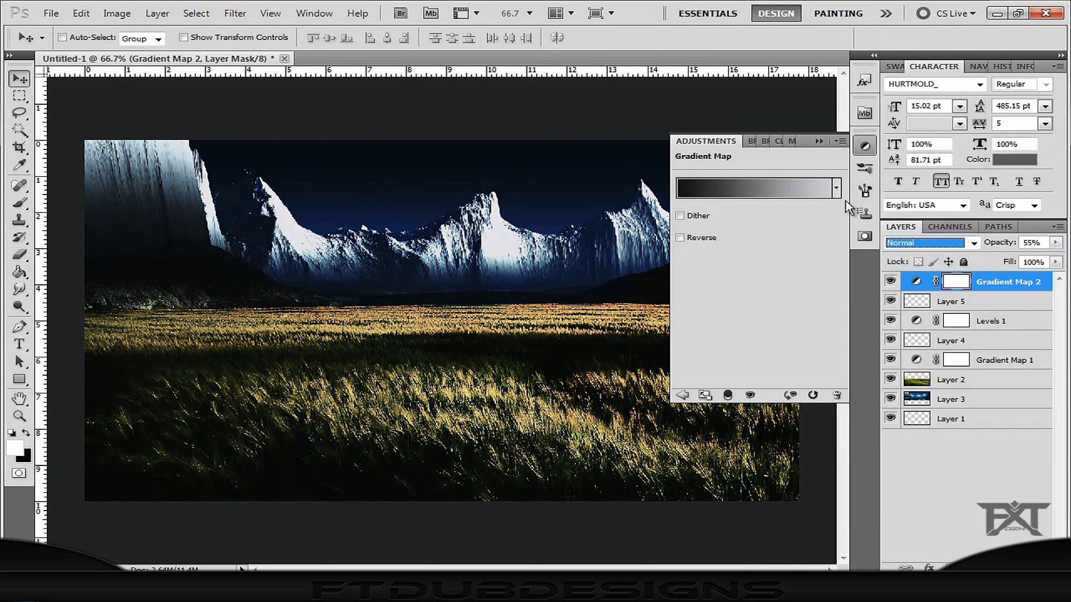
- Delete the unused empty layer, the Levels adjustment, and Layer 4
{"action": "left_click", "coordinate": [973, 307]}
{"action": "left_click", "coordinate": [989, 342]}
{"action": "key", "text": "ctrl+alt+z"}
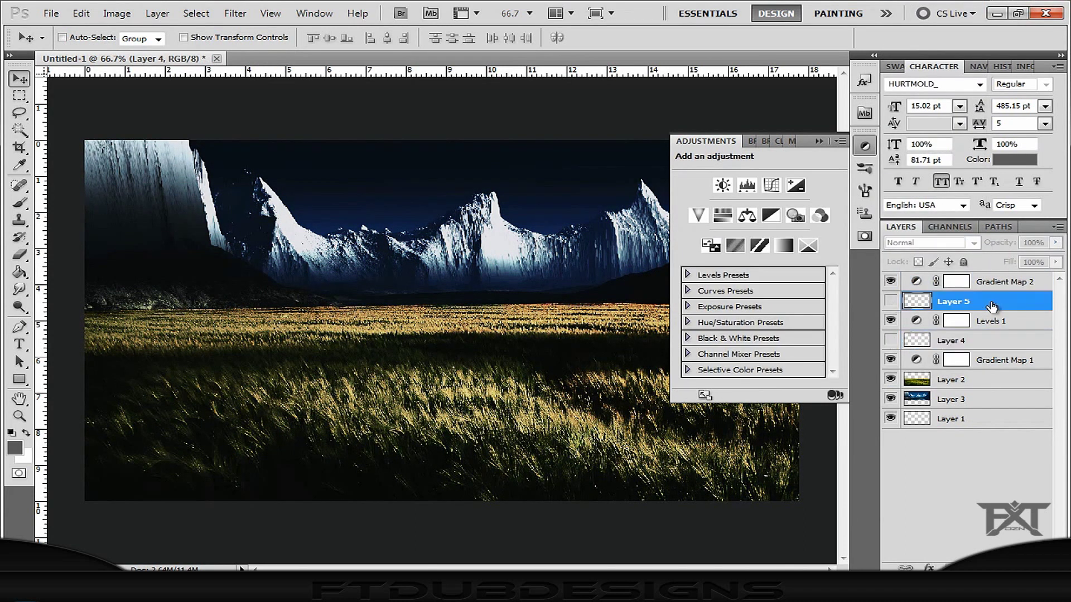
{"action": "key", "text": "ctrl+alt+z"}
{"action": "key", "text": "ctrl+alt+z"}
{"action": "key", "text": "ctrl+alt+z"}
{"action": "left_click", "coordinate": [865, 146]}
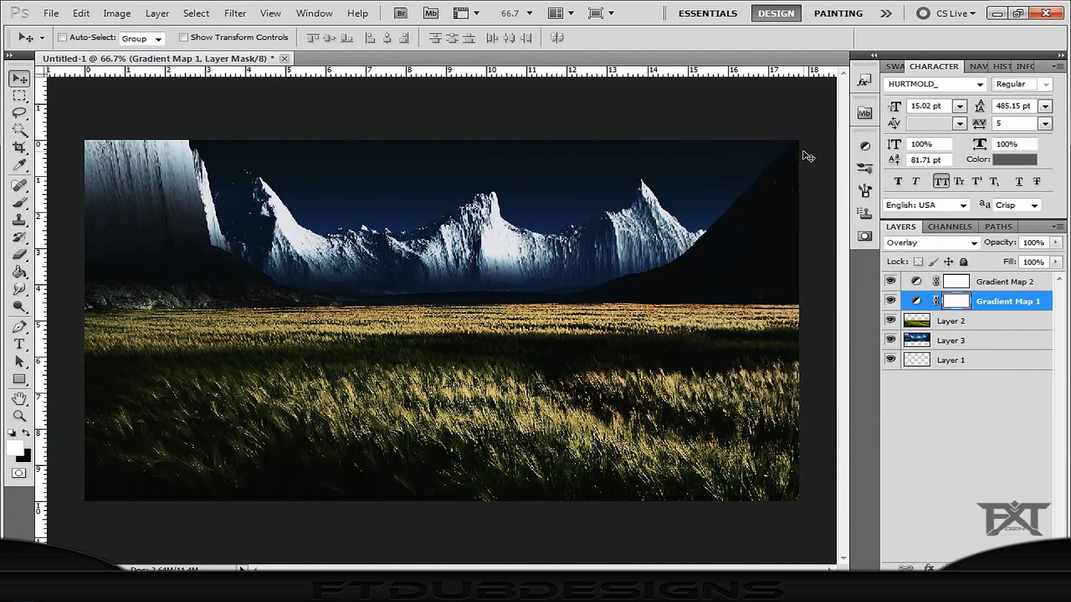
- Create a new empty layer above the field and start choosing a painting colour
{"action": "left_click", "coordinate": [1054, 226]}
{"action": "left_click", "coordinate": [893, 211]}
{"action": "key", "text": "Return"}
{"action": "left_click", "coordinate": [15, 448]}
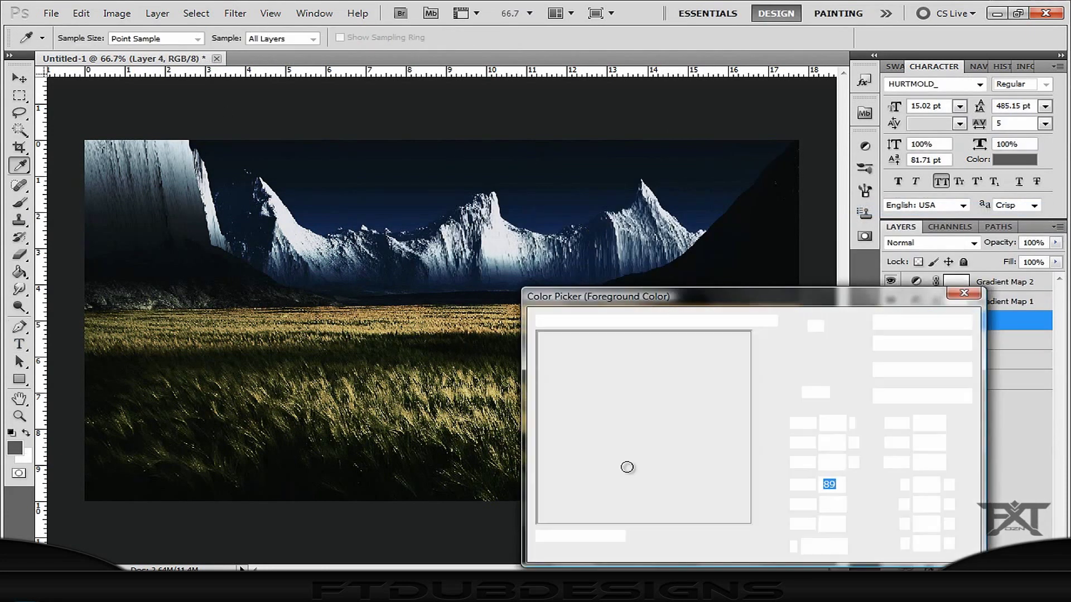
- Draw a curved tendril path in the lower-left field and fill it with black
{"action": "left_click", "coordinate": [915, 323]}
{"action": "key", "text": "p"}
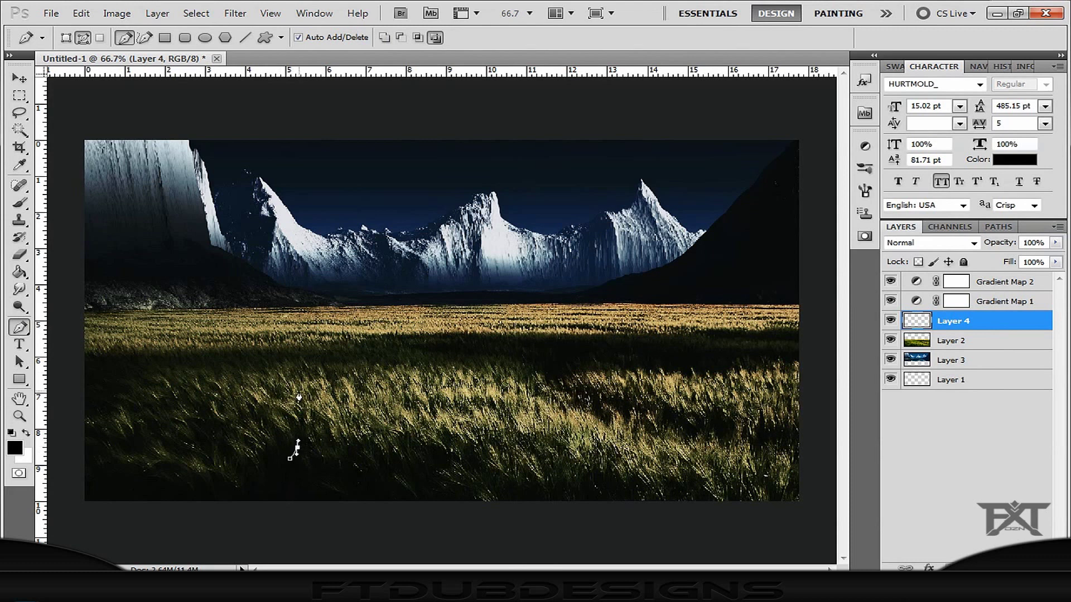
{"action": "left_click", "coordinate": [304, 355], "text": "ctrl"}
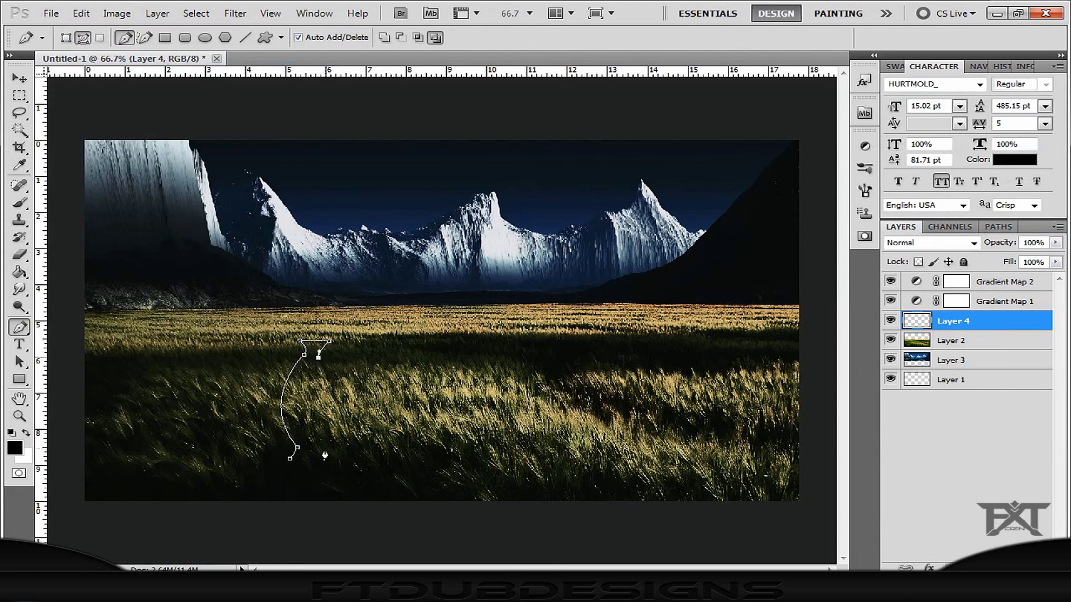
{"action": "right_click", "coordinate": [299, 435]}
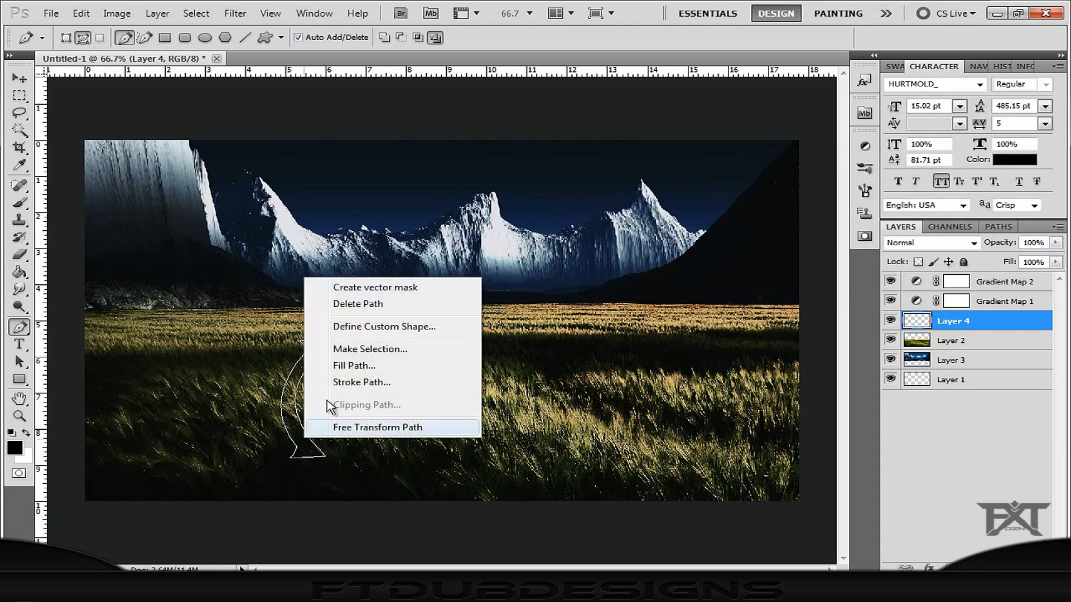
{"action": "left_click", "coordinate": [341, 371]}
{"action": "key", "text": "Return"}
{"action": "key", "text": "Return"}
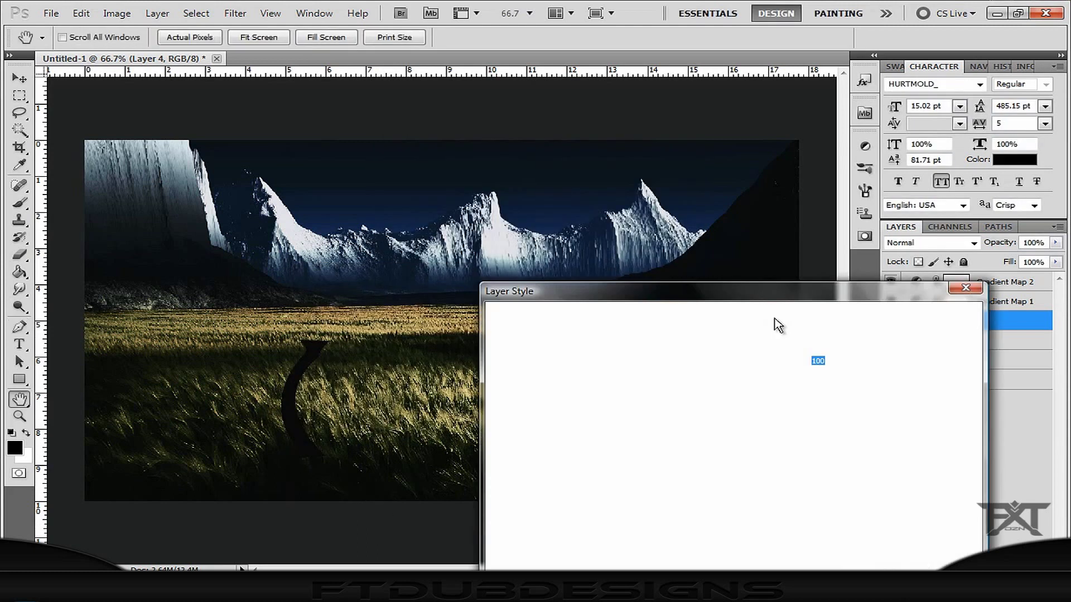
- Give the tendril a Bevel and Emboss without global light, then switch to the Eraser
{"action": "left_click", "coordinate": [552, 422]}
{"action": "left_click", "coordinate": [745, 476]}
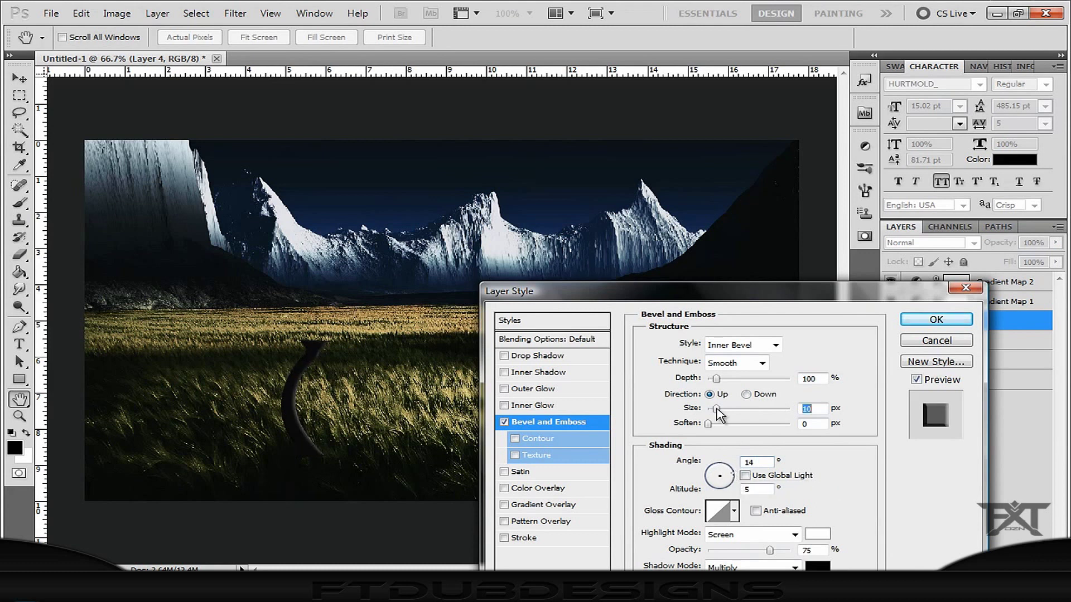
{"action": "left_click", "coordinate": [936, 320]}
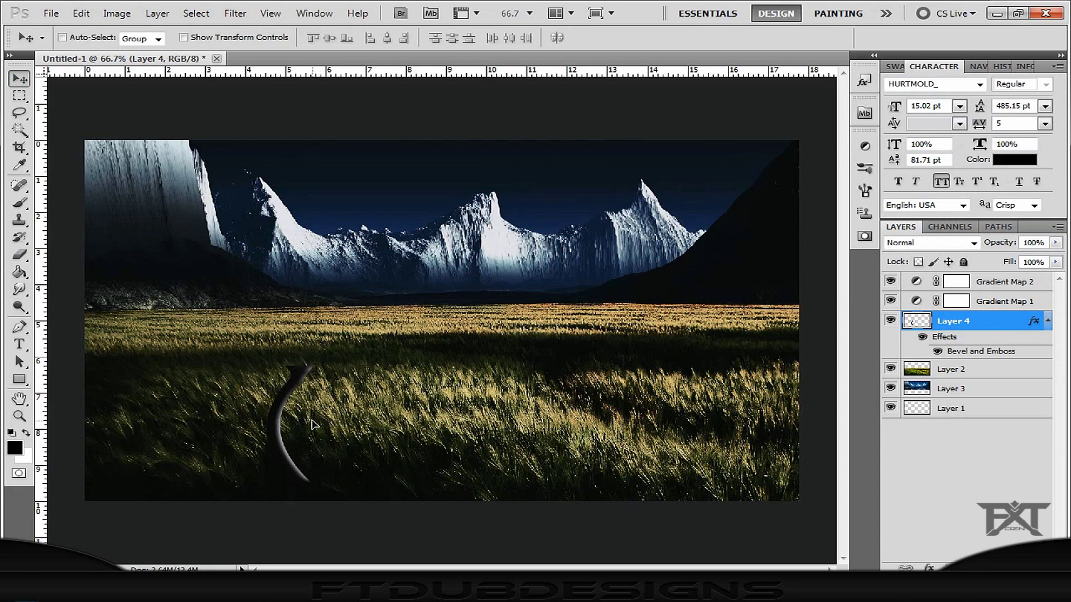
{"action": "key", "text": "e"}
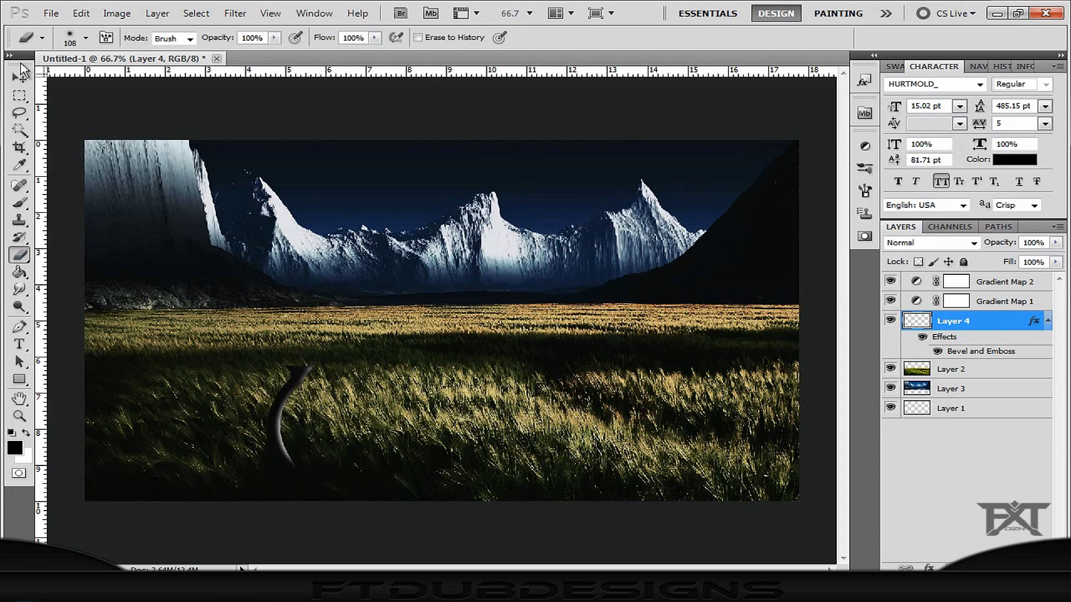
- Nudge the tendril lower, duplicate its layer, and scale the first copy smaller
{"action": "left_click", "coordinate": [19, 77]}
{"action": "left_click_drag", "start_coordinate": [302, 411], "coordinate": [300, 422]}
{"action": "right_click", "coordinate": [941, 377]}
{"action": "left_click", "coordinate": [847, 254]}
{"action": "key", "text": "Return"}
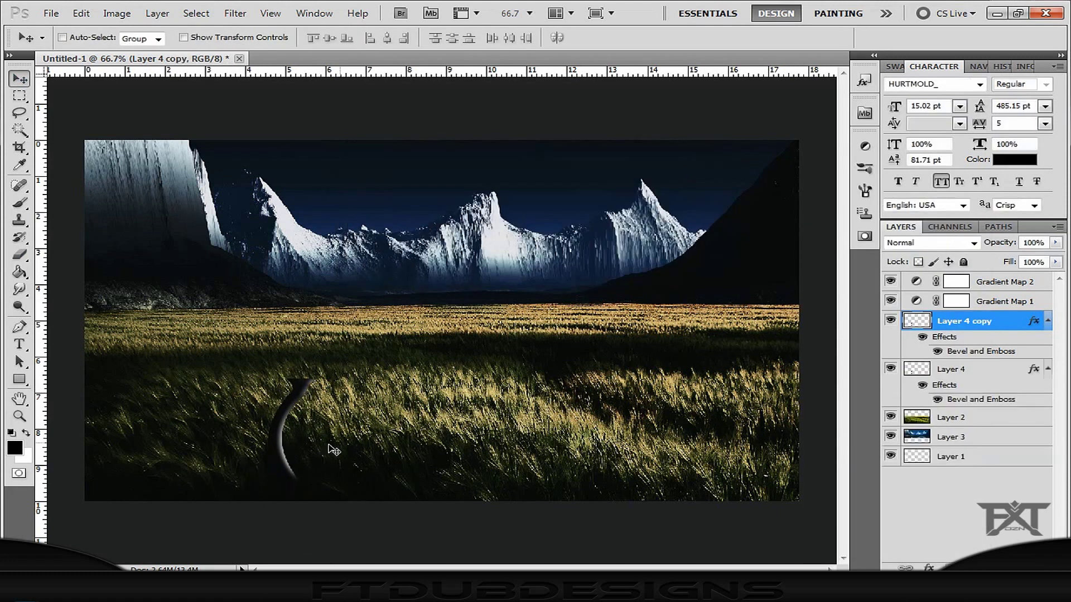
{"action": "key", "text": "ctrl+t"}
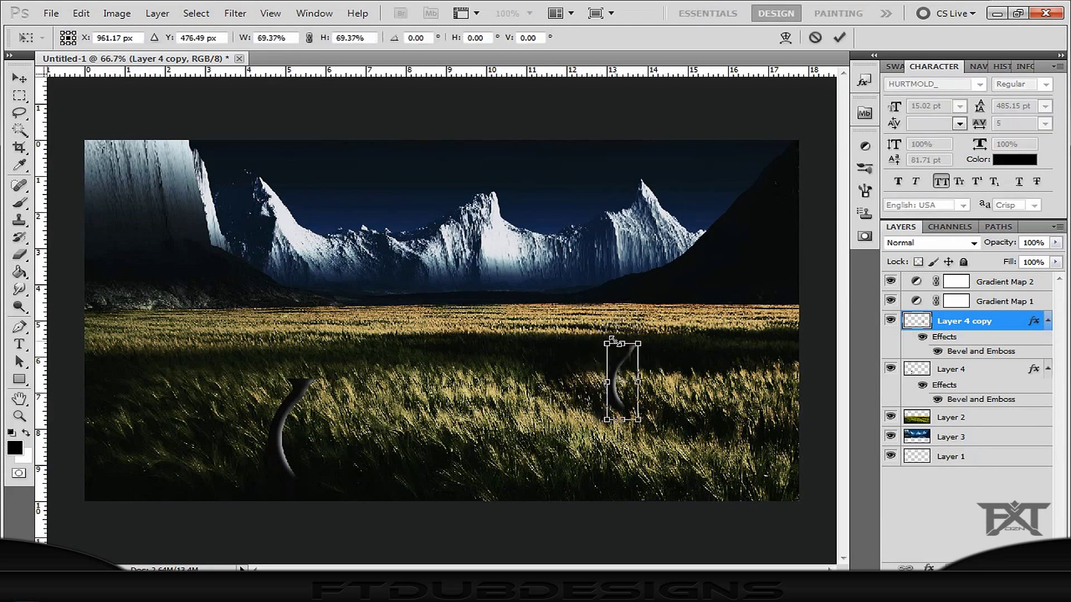
{"action": "key", "text": "Return"}
- Duplicate the copy and shrink the middle tendril deeper into the field
{"action": "right_click", "coordinate": [965, 321]}
{"action": "left_click", "coordinate": [870, 281]}
{"action": "left_click", "coordinate": [682, 184]}
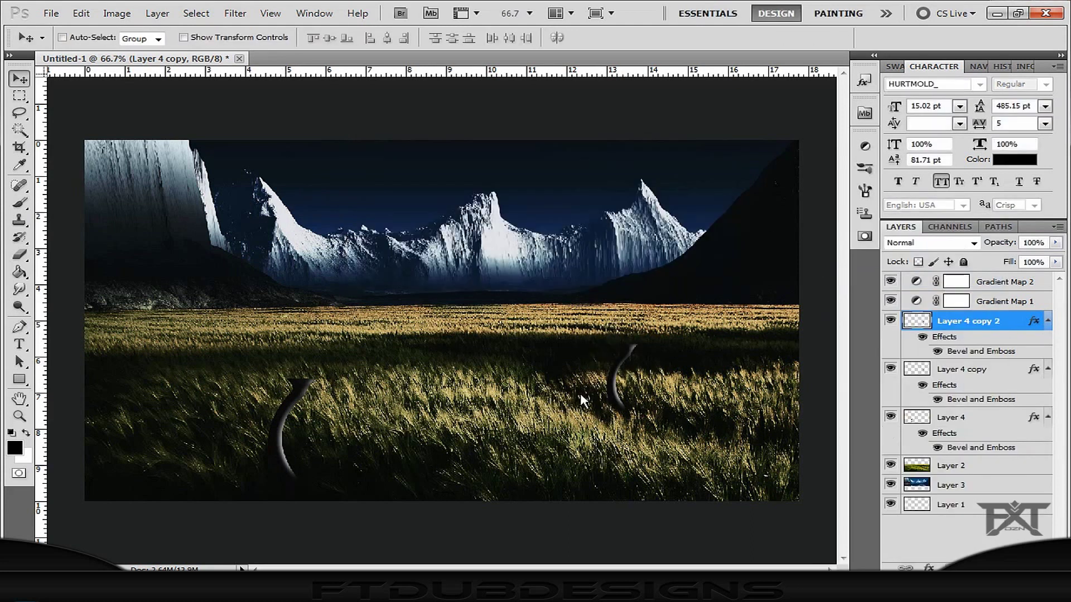
{"action": "left_click", "coordinate": [81, 13]}
{"action": "left_click", "coordinate": [112, 288]}
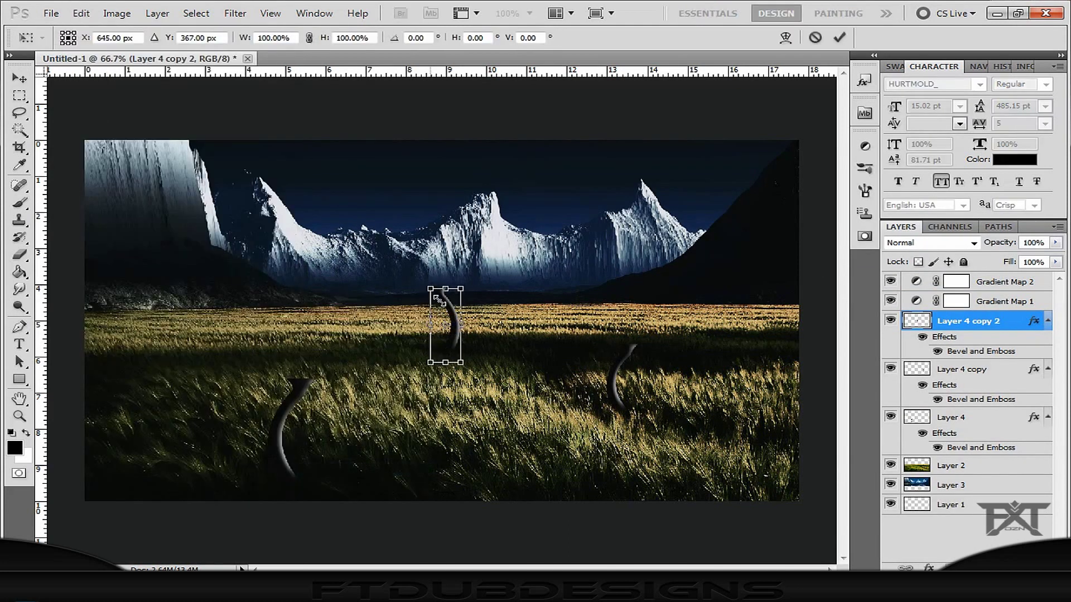
{"action": "key", "text": "Return"}
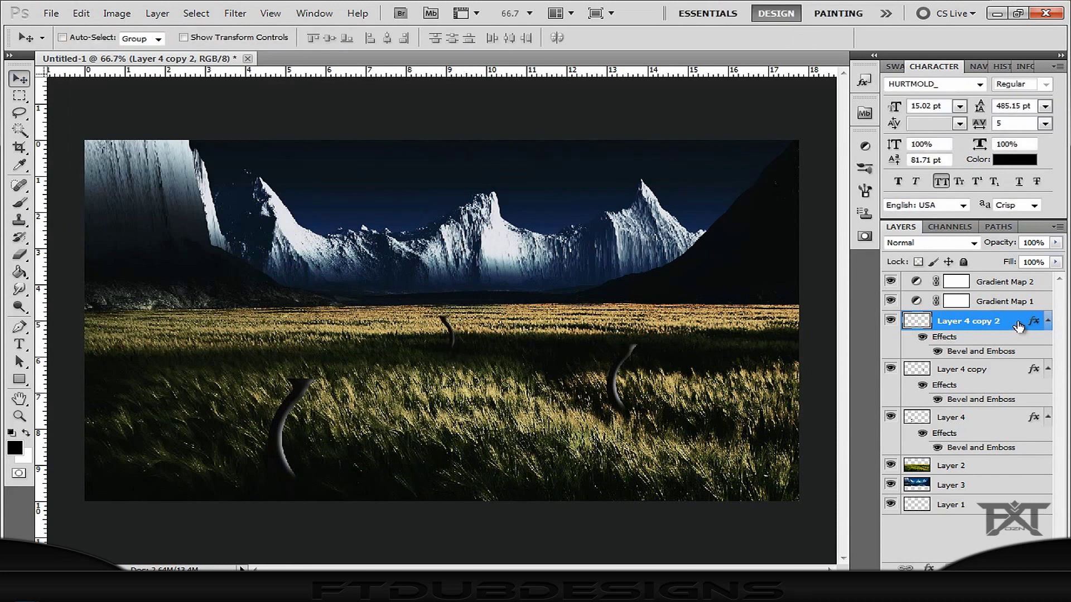
- Make a third, smallest tendril copy and place it near the left horizon
{"action": "right_click", "coordinate": [1016, 326]}
{"action": "left_click", "coordinate": [893, 240]}
{"action": "left_click", "coordinate": [686, 184]}
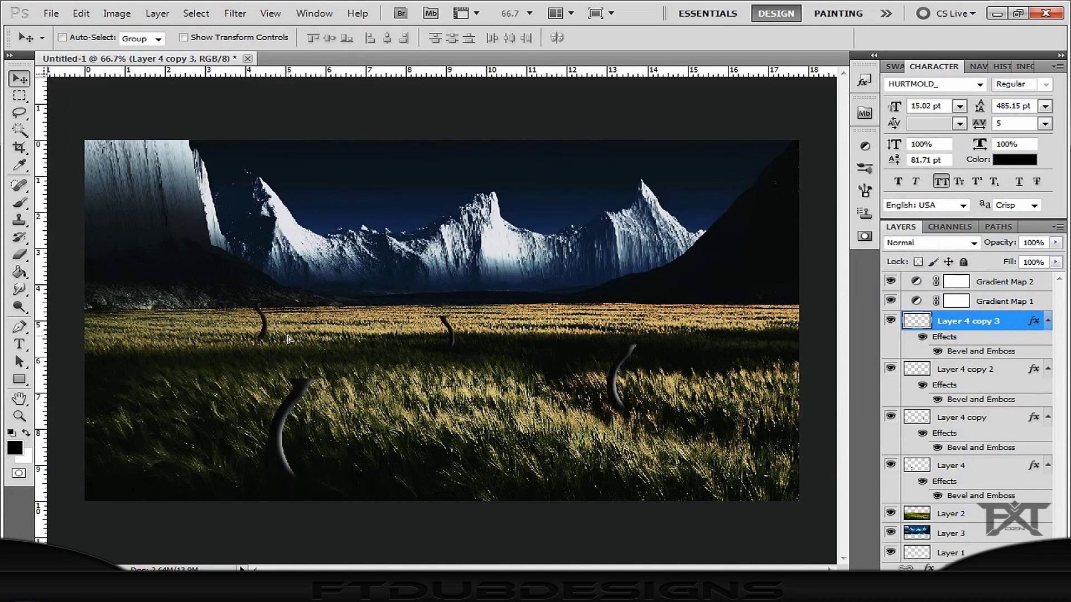
{"action": "key", "text": "ctrl+t"}
{"action": "left_click_drag", "start_coordinate": [257, 306], "coordinate": [259, 319]}
{"action": "key", "text": "Return"}
- Add a new layer and set up a white 215 px brush at full opacity
{"action": "left_click", "coordinate": [1048, 321]}
{"action": "key", "text": "ctrl+shift+alt+n"}
{"action": "left_click", "coordinate": [15, 448]}
{"action": "left_click", "coordinate": [952, 318]}
{"action": "key", "text": "b"}
{"action": "left_click", "coordinate": [85, 38]}
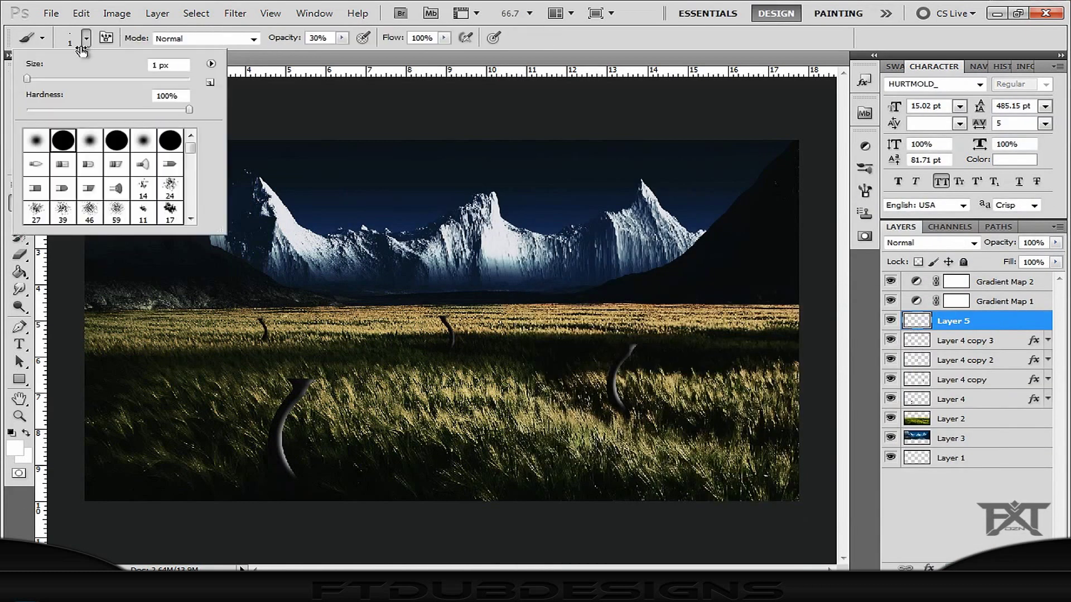
{"action": "type", "text": "215"}
{"action": "key", "text": "Return"}
{"action": "key", "text": "0"}
{"action": "left_click", "coordinate": [86, 38]}
- Paint a soft 30% white glow over the upper-right sky and mountains with 960/401 px brushes
{"action": "left_click", "coordinate": [775, 159]}
{"action": "key", "text": "3"}
{"action": "left_click", "coordinate": [86, 38]}
{"action": "type", "text": "960"}
{"action": "key", "text": "Return"}
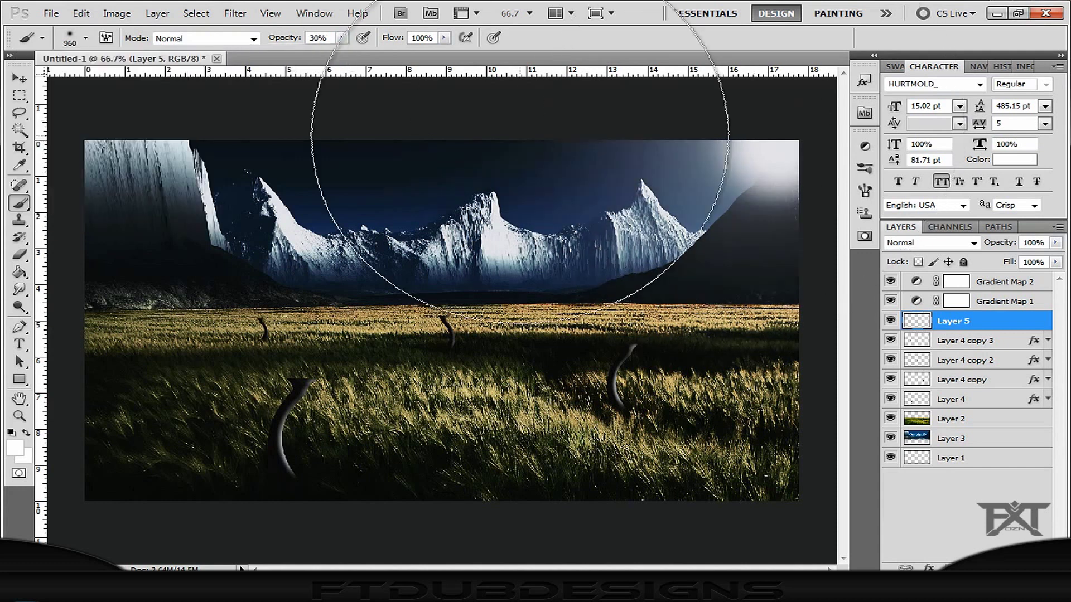
{"action": "left_click", "coordinate": [85, 38]}
{"action": "type", "text": "401"}
{"action": "key", "text": "Return"}
{"action": "left_click_drag", "start_coordinate": [526, 155], "coordinate": [812, 346]}
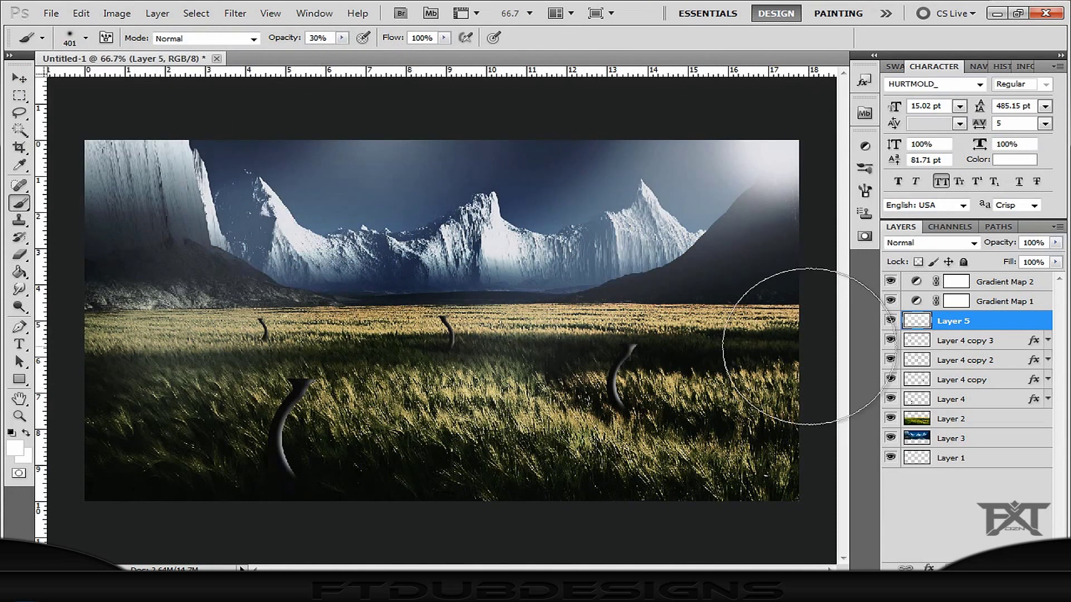
{"action": "left_click", "coordinate": [662, 112]}
- Add Layer 6 and a black-to-white Overlay gradient map at about 50% opacity
{"action": "left_click", "coordinate": [1036, 279]}
{"action": "key", "text": "ctrl+shift+n"}
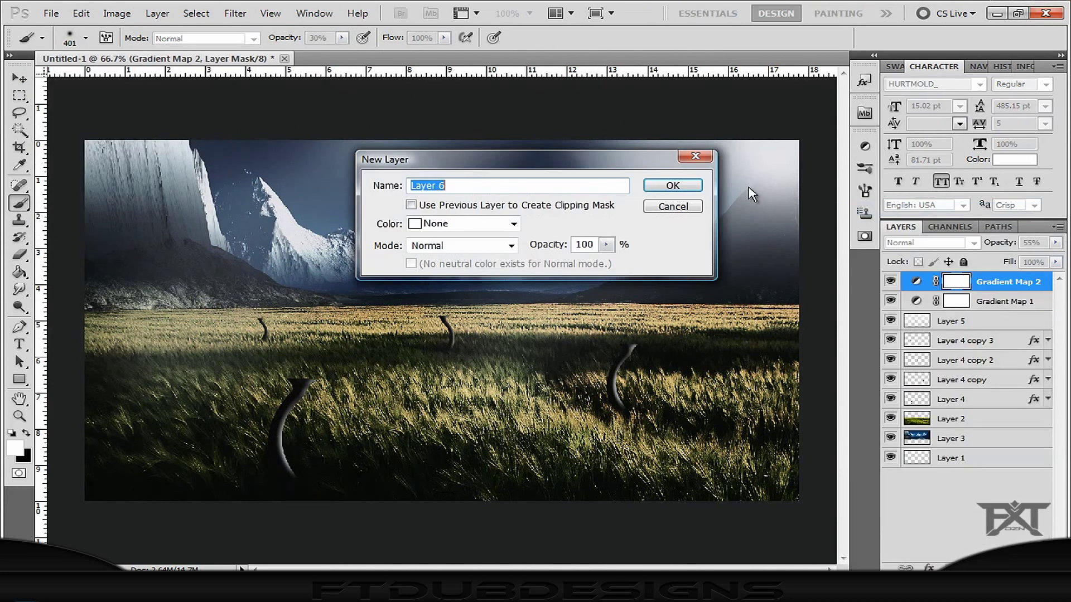
{"action": "key", "text": "Return"}
{"action": "key", "text": "v"}
{"action": "left_click", "coordinate": [789, 251]}
{"action": "key", "text": "alt+shift+o"}
{"action": "left_click", "coordinate": [835, 188]}
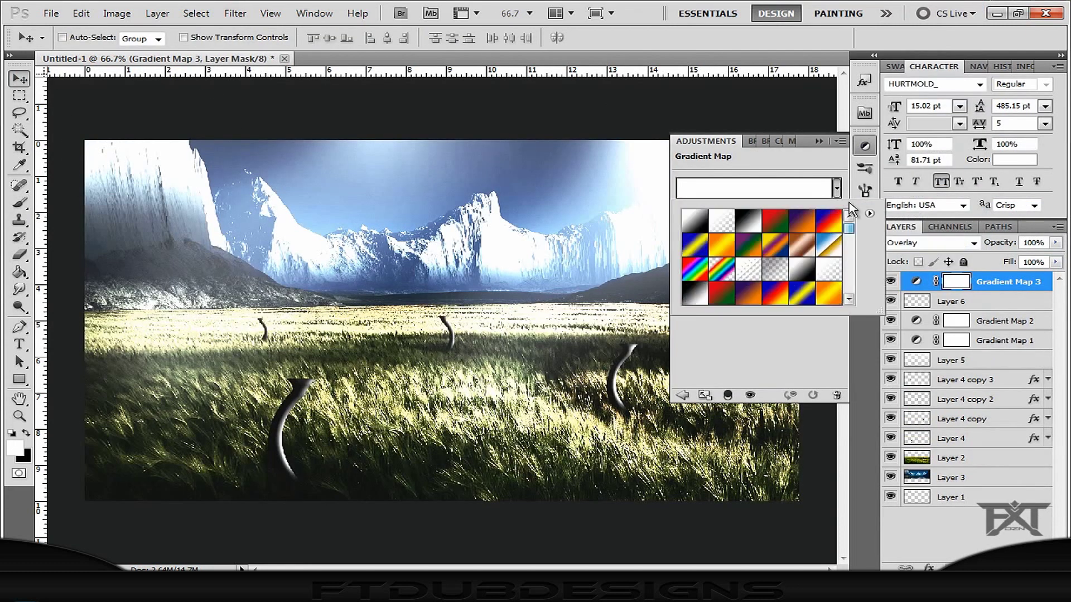
{"action": "left_click", "coordinate": [750, 223]}
{"action": "left_click_drag", "start_coordinate": [1056, 242], "coordinate": [1019, 262]}
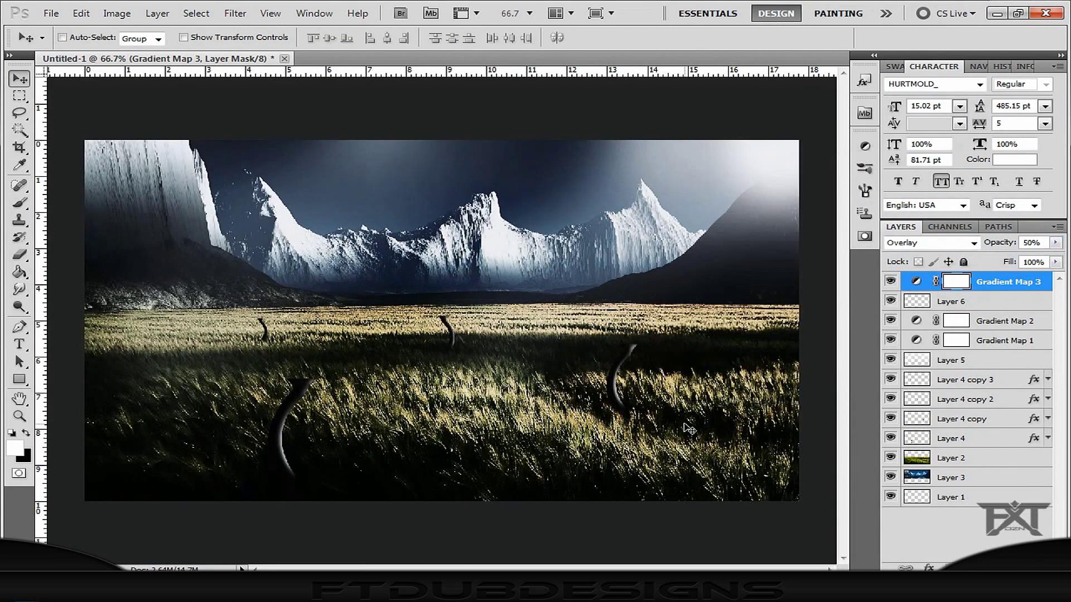
- Brush light white haze over the dark right mountain slope on Layer 5
{"action": "left_click", "coordinate": [953, 360]}
{"action": "key", "text": "b"}
{"action": "left_click", "coordinate": [811, 209]}
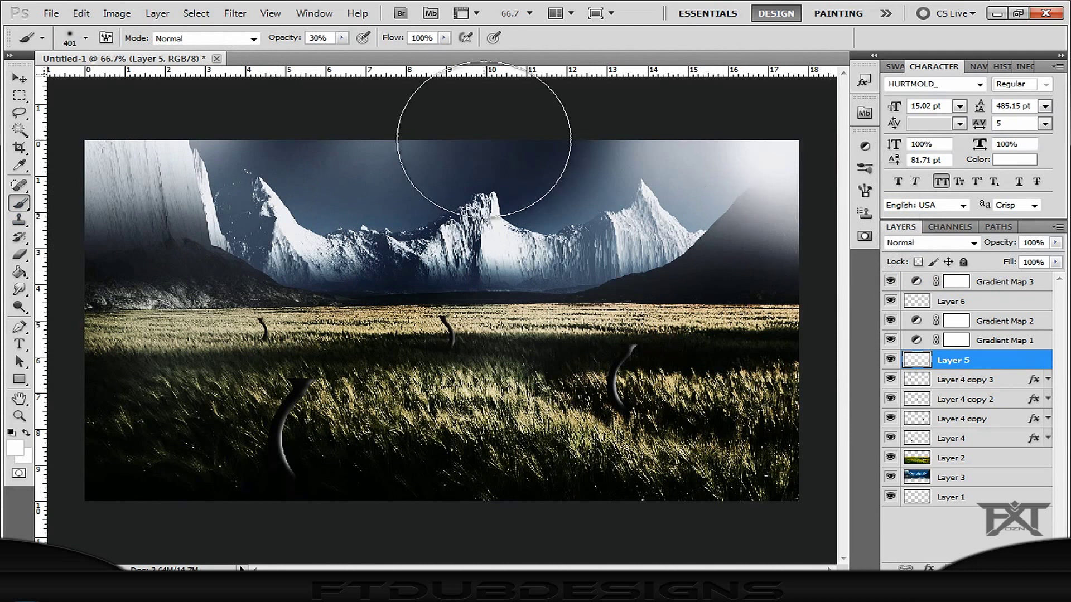
- Add new Layer 7 and set up a small black brush for shading
{"action": "key", "text": "ctrl+shift+n"}
{"action": "left_click", "coordinate": [682, 187]}
{"action": "left_click", "coordinate": [15, 448]}
{"action": "left_click", "coordinate": [531, 513]}
{"action": "left_click", "coordinate": [889, 318]}
{"action": "left_click", "coordinate": [86, 38]}
{"action": "key", "text": "Return"}
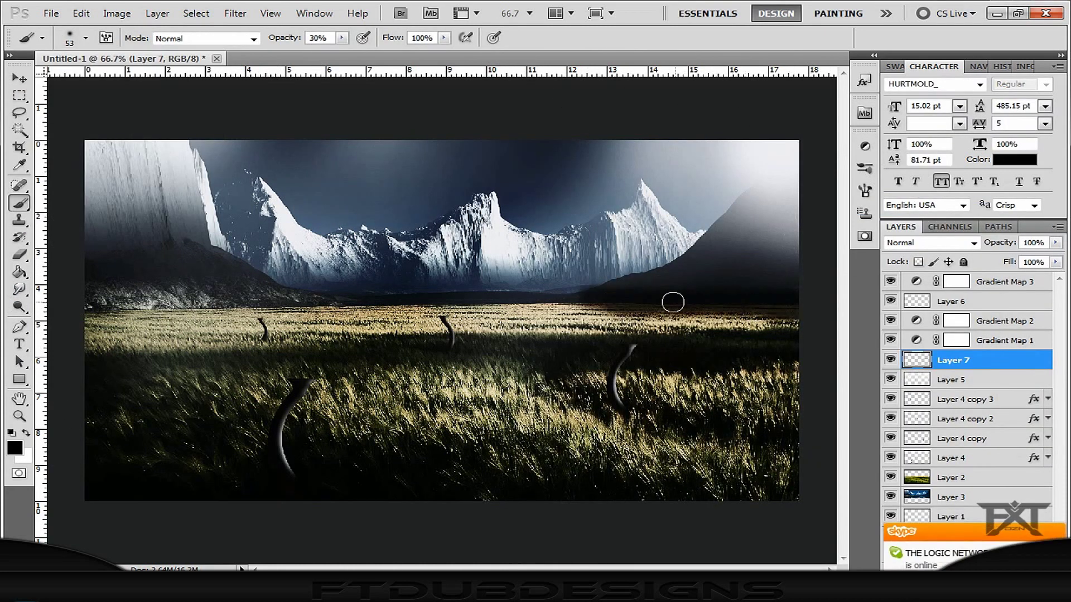
- Erase stray paint using an eraser of about 298 px
{"action": "key", "text": "e"}
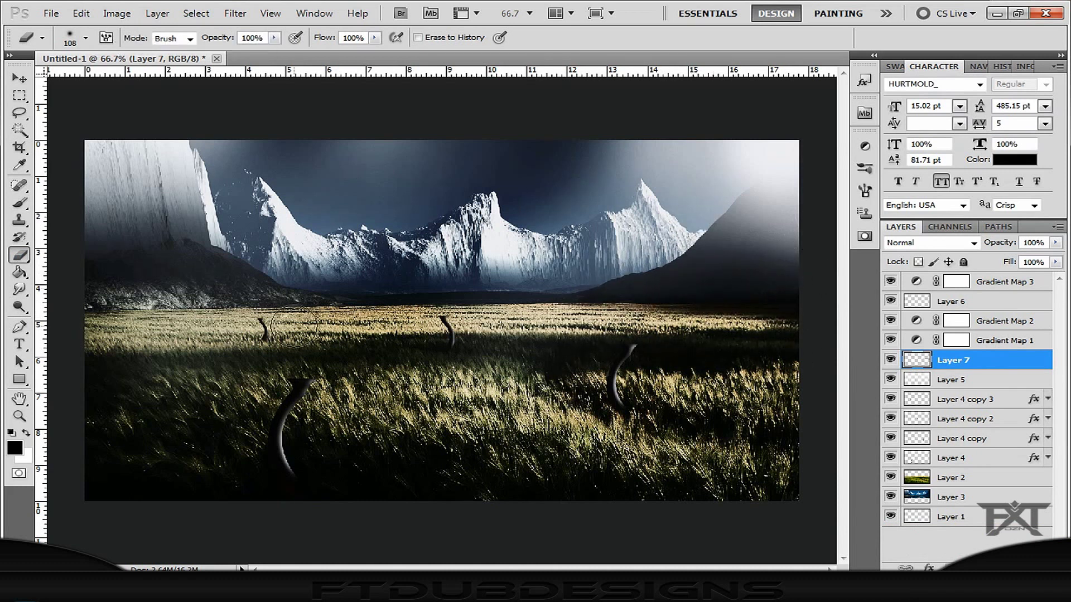
{"action": "left_click", "coordinate": [86, 38]}
{"action": "left_click_drag", "start_coordinate": [34, 59], "coordinate": [61, 58]}
{"action": "key", "text": "Return"}
{"action": "key", "text": "alt+bracketleft"}
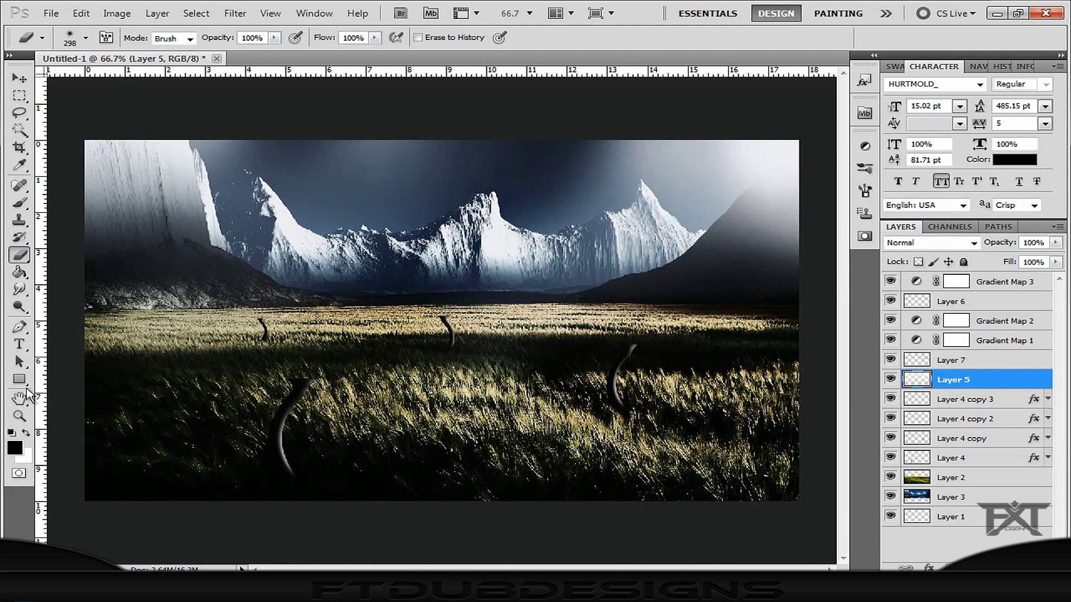
- Paint faint black shading with a 25 px brush at 15% opacity, then fade Layer 7 to about 62%
{"action": "key", "text": "b"}
{"action": "left_click", "coordinate": [85, 38]}
{"action": "key", "text": "Return"}
{"action": "key", "text": "alt+bracketright"}
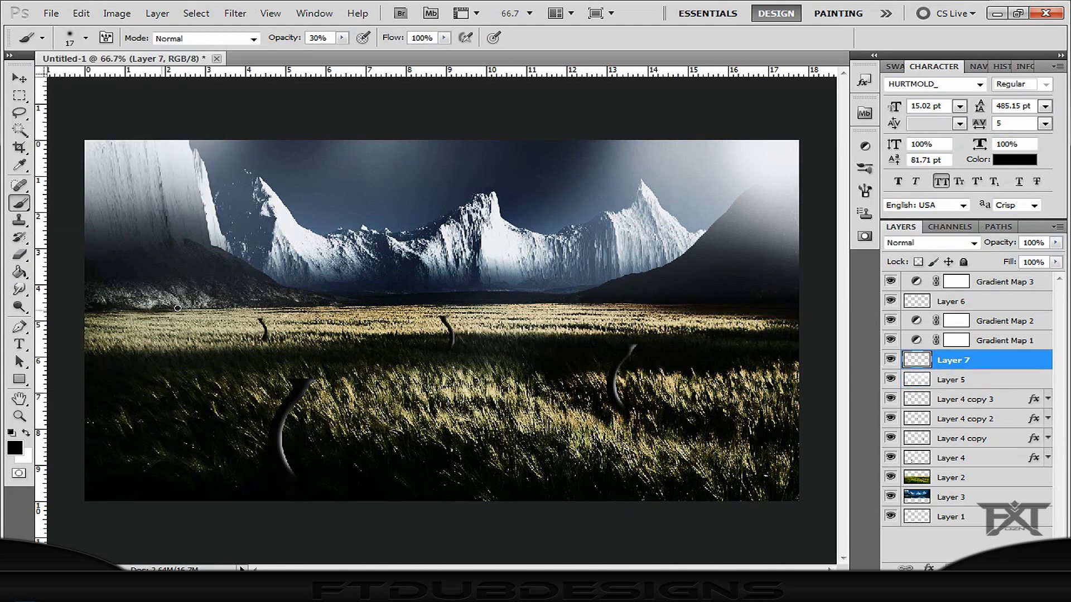
{"action": "left_click_drag", "start_coordinate": [331, 56], "coordinate": [328, 55]}
{"action": "left_click", "coordinate": [85, 38]}
{"action": "left_click_drag", "start_coordinate": [40, 84], "coordinate": [45, 84]}
{"action": "key", "text": "Return"}
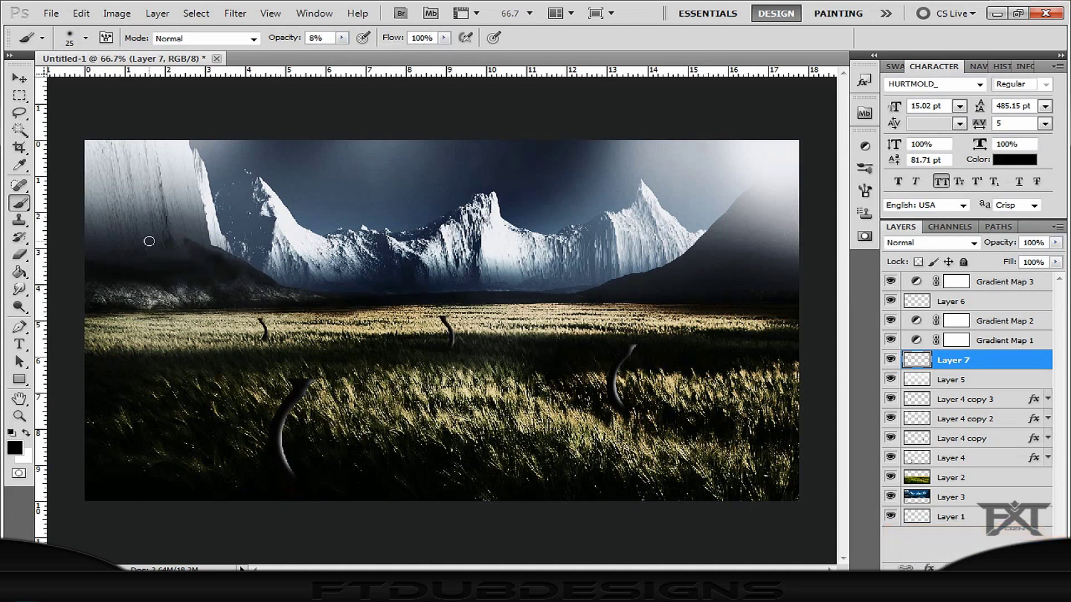
{"action": "key", "text": "e"}
{"action": "left_click_drag", "start_coordinate": [1052, 260], "coordinate": [1026, 260]}
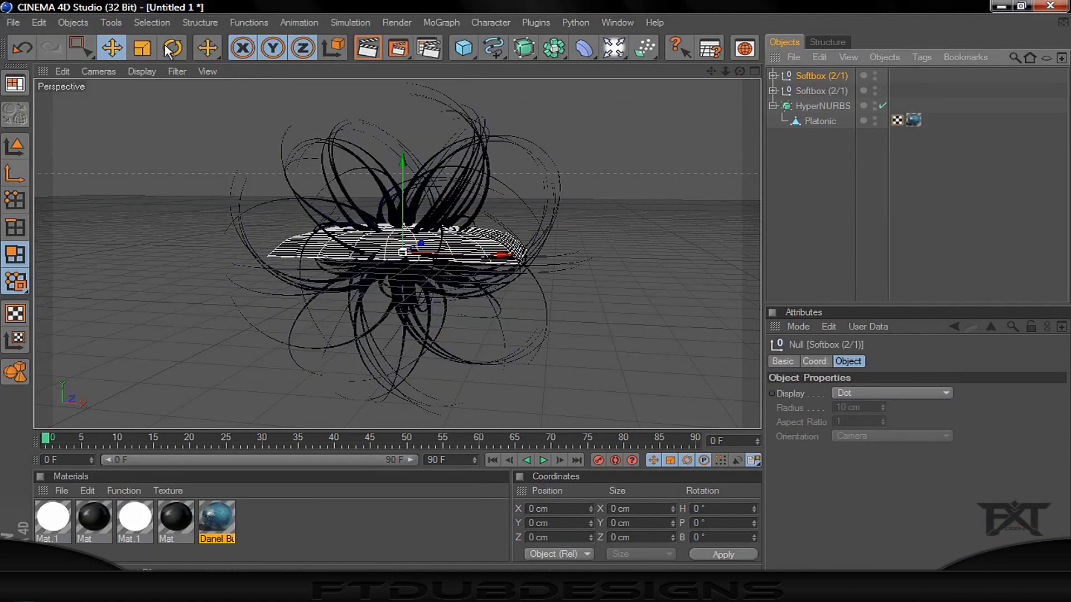
- Move the softbox toward the camera and set a softbox light's intensity to 200%
{"action": "key", "text": "e"}
{"action": "left_click_drag", "start_coordinate": [536, 296], "coordinate": [496, 267]}
{"action": "left_click", "coordinate": [773, 75]}
{"action": "left_click", "coordinate": [772, 120]}
{"action": "left_click", "coordinate": [814, 136]}
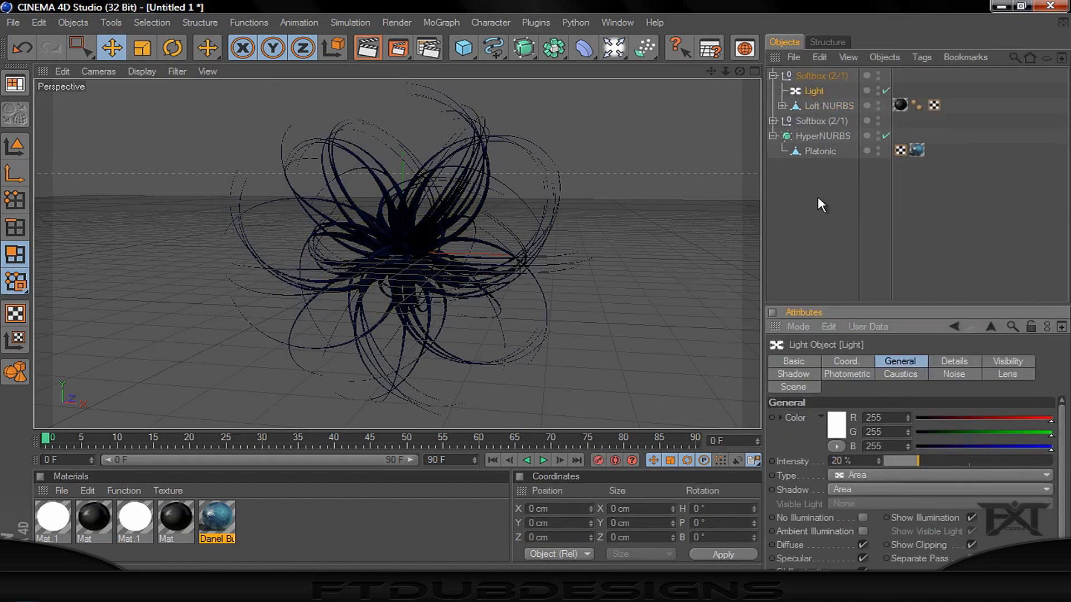
{"action": "double_click", "coordinate": [842, 460]}
{"action": "type", "text": "200"}
{"action": "key", "text": "Return"}
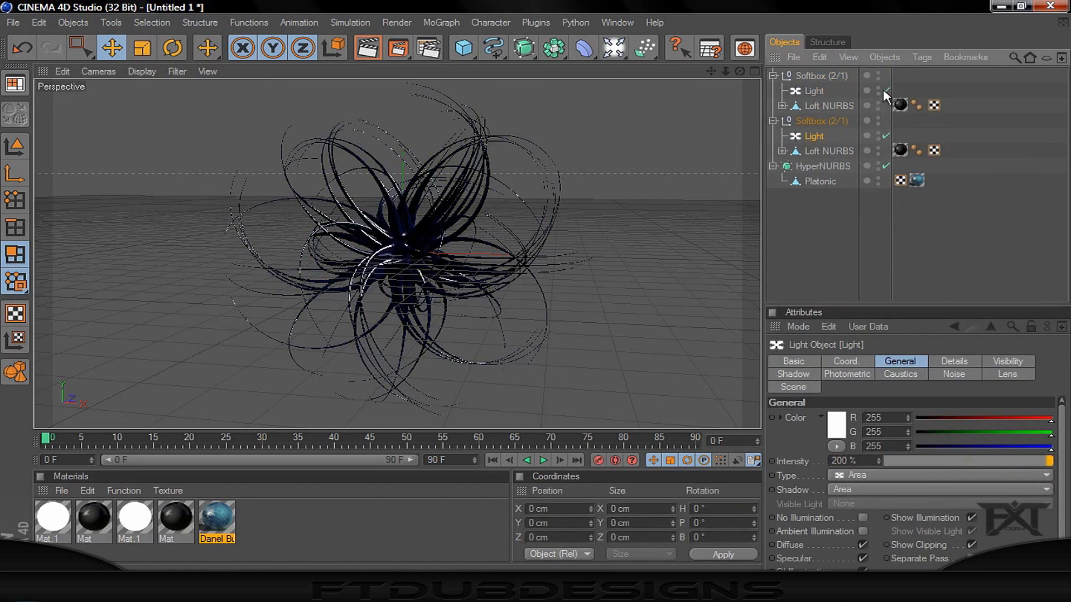
- Render a preview, then turn off the first softbox light's shadows and drop its intensity to 5%
{"action": "left_click", "coordinate": [398, 48]}
{"action": "key", "text": "Escape"}
{"action": "key", "text": "Escape"}
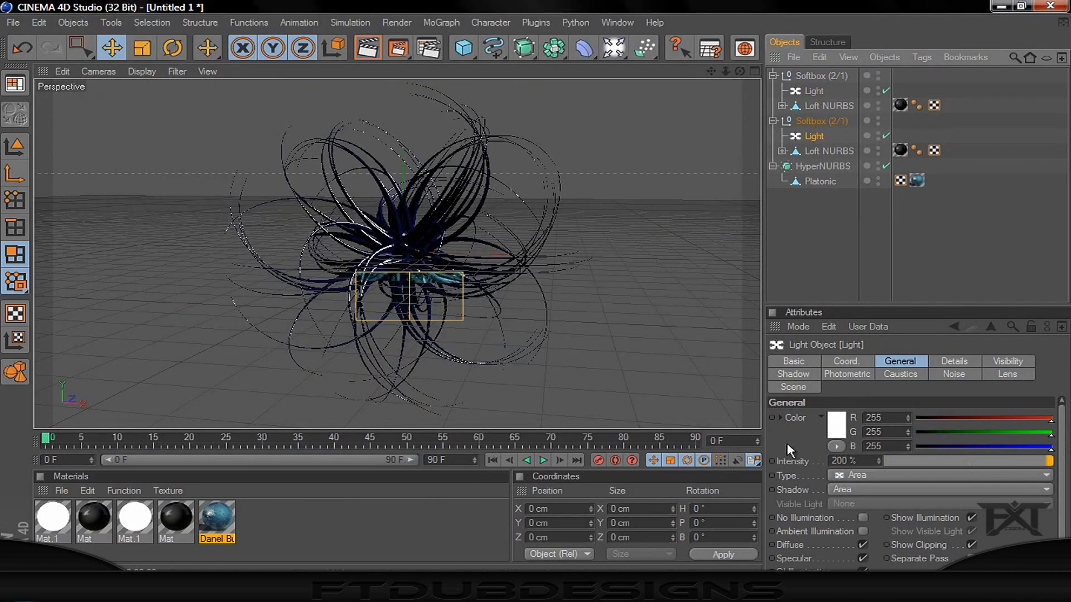
{"action": "left_click", "coordinate": [814, 90]}
{"action": "left_click", "coordinate": [940, 489]}
{"action": "left_click", "coordinate": [848, 497]}
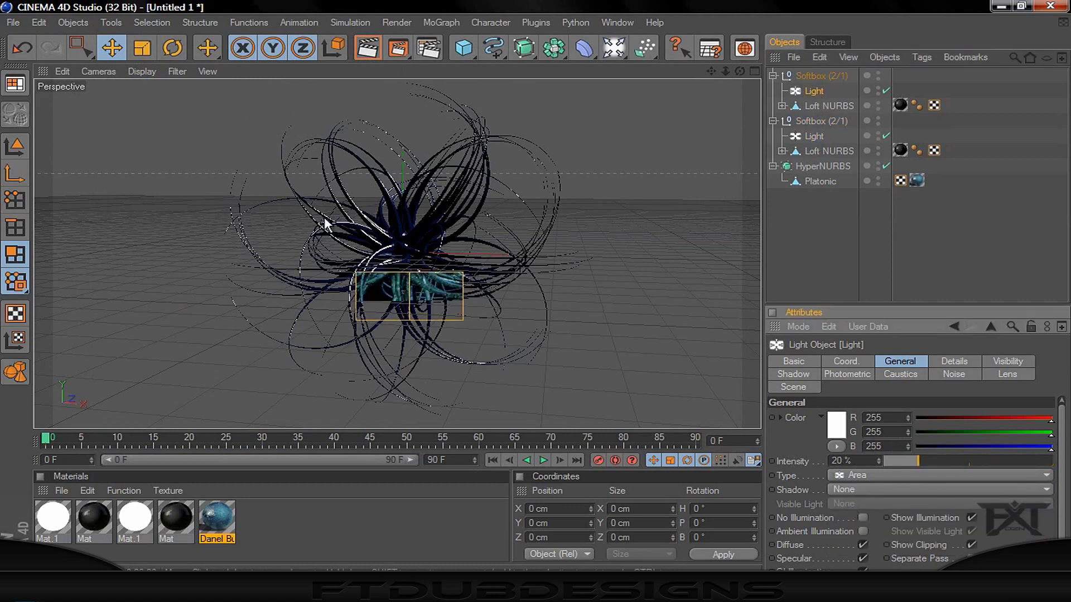
{"action": "left_click", "coordinate": [900, 462]}
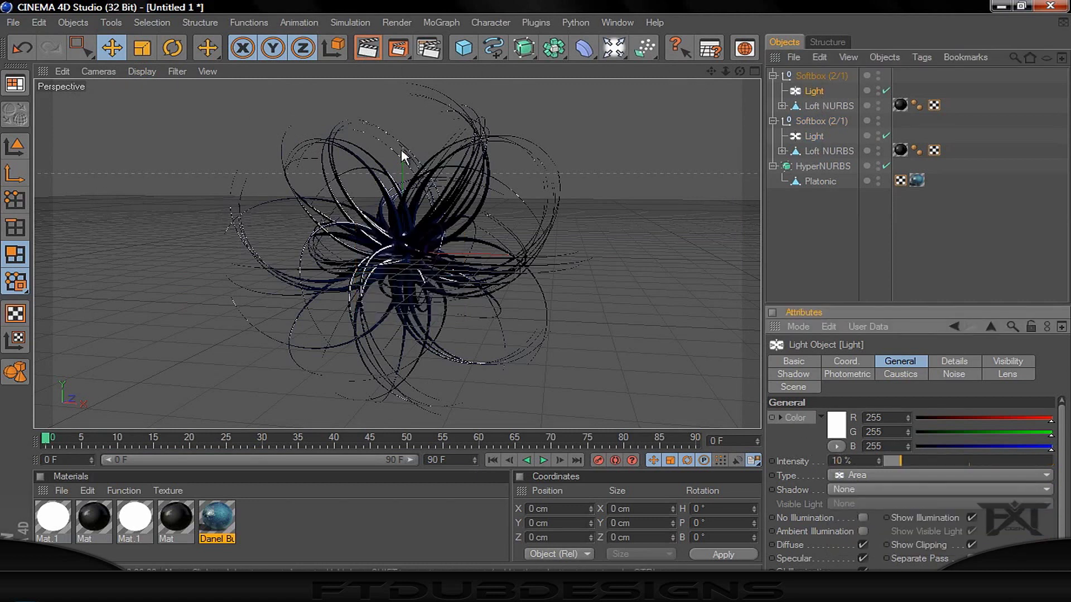
{"action": "left_click", "coordinate": [891, 461]}
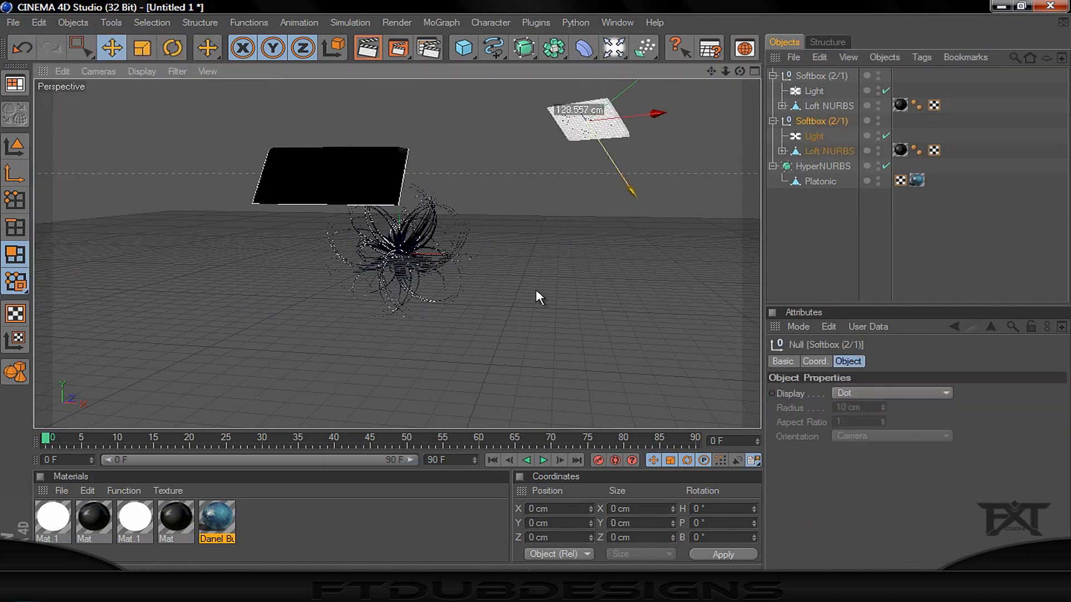
- Move the softbox light up and left, zoom in, and render the flower to the Picture Viewer
{"action": "key", "text": "r"}
{"action": "key", "text": "e"}
{"action": "left_click_drag", "start_coordinate": [363, 175], "coordinate": [500, 275]}
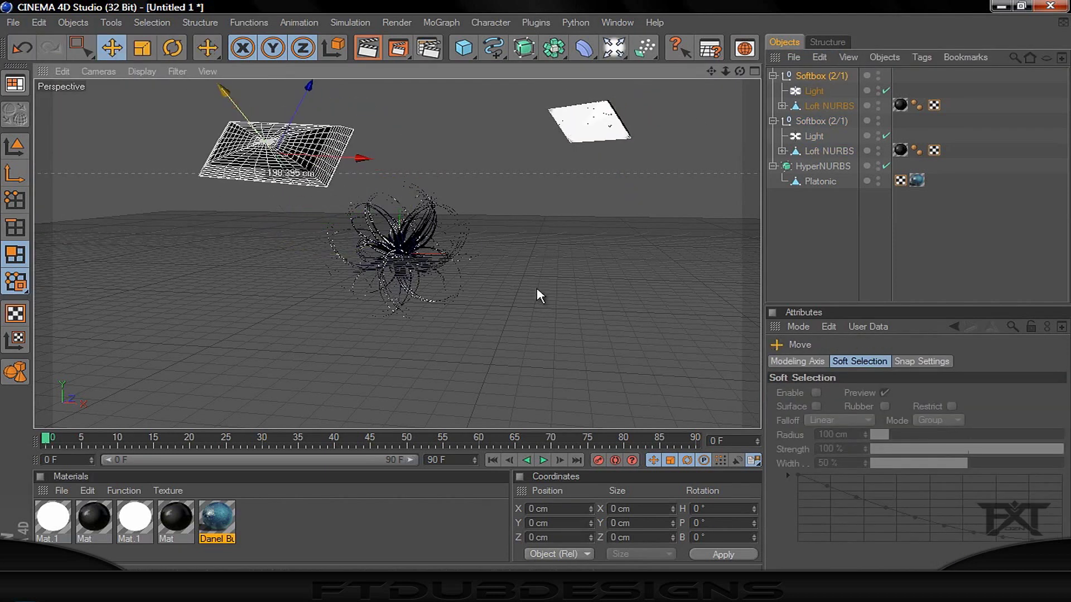
{"action": "left_click_drag", "start_coordinate": [727, 75], "coordinate": [368, 50]}
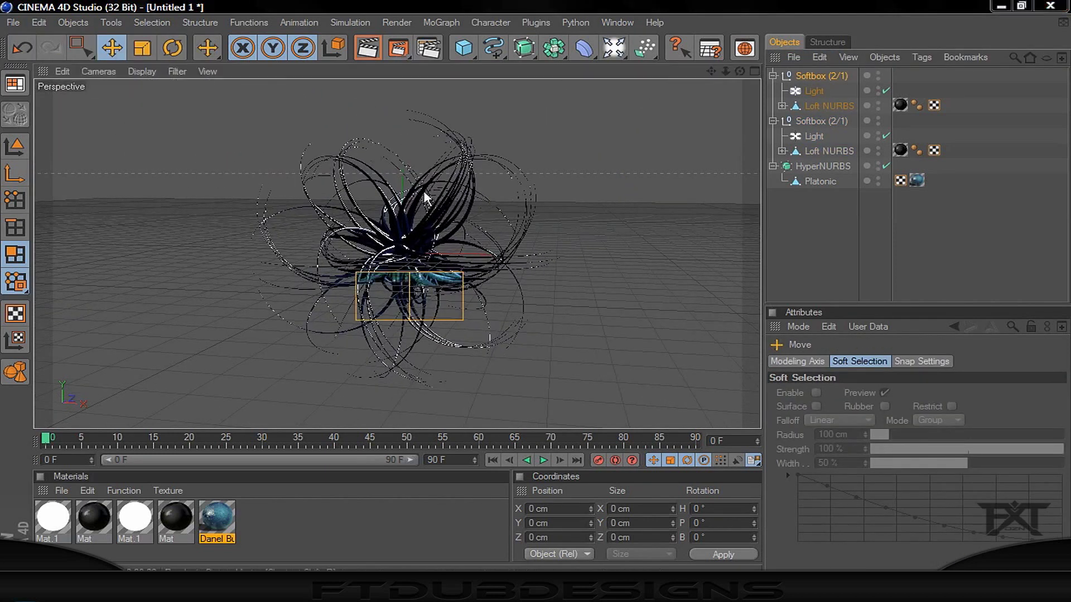
{"action": "left_click", "coordinate": [398, 51]}
{"action": "left_click", "coordinate": [676, 41]}
{"action": "left_click", "coordinate": [554, 347]}
{"action": "left_click", "coordinate": [430, 49]}
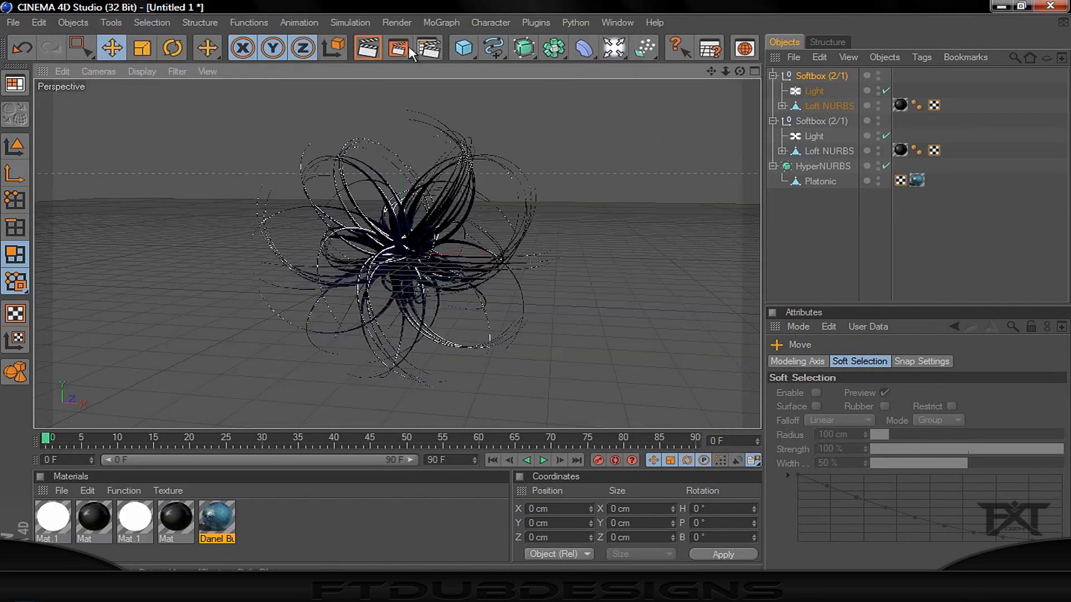
{"action": "key", "text": "ctrl+shift+n"}
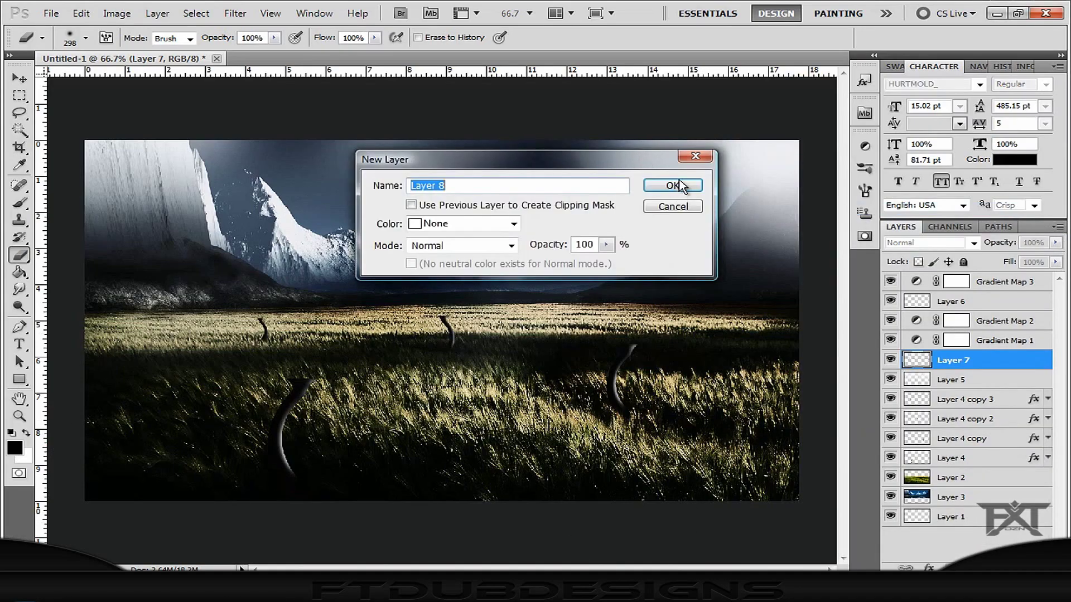
- Brush soft black shading along the horizon on new Layer 8 at 30% opacity
{"action": "key", "text": "Return"}
{"action": "key", "text": "b"}
{"action": "left_click", "coordinate": [85, 37]}
{"action": "key", "text": "Return"}
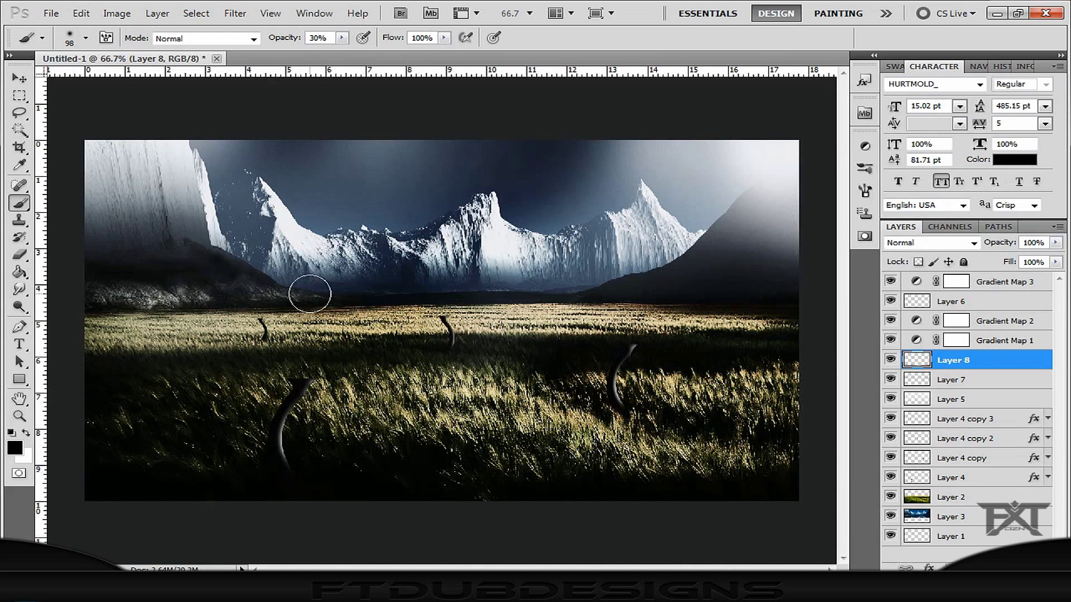
- Add an empty Layer 9 above the shading layer
{"action": "key", "text": "ctrl+shift+n"}
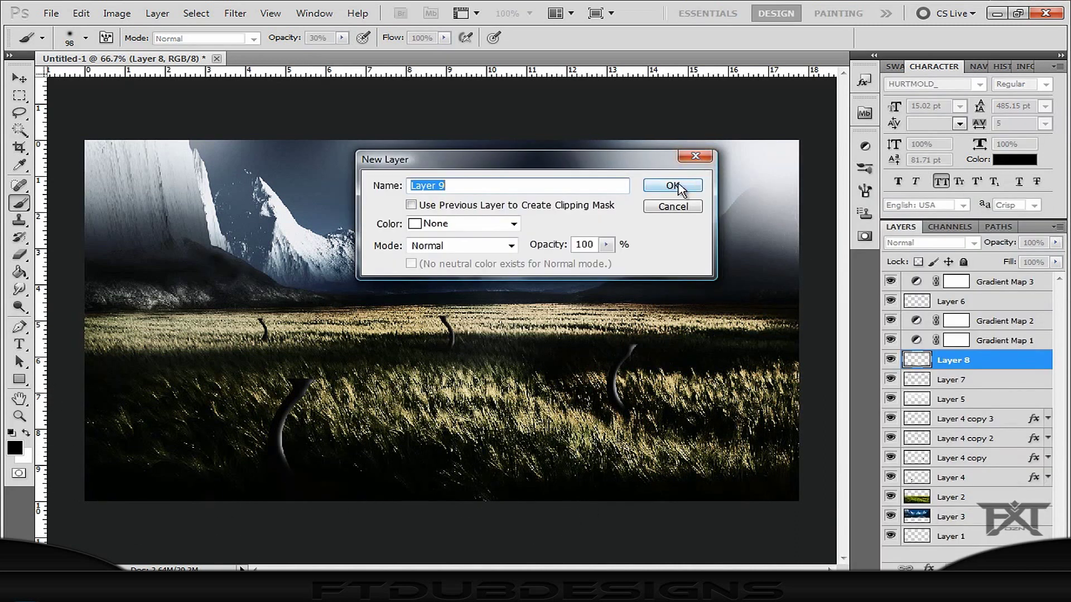
{"action": "left_click", "coordinate": [676, 182]}
{"action": "key", "text": "t"}
{"action": "left_click", "coordinate": [542, 37]}
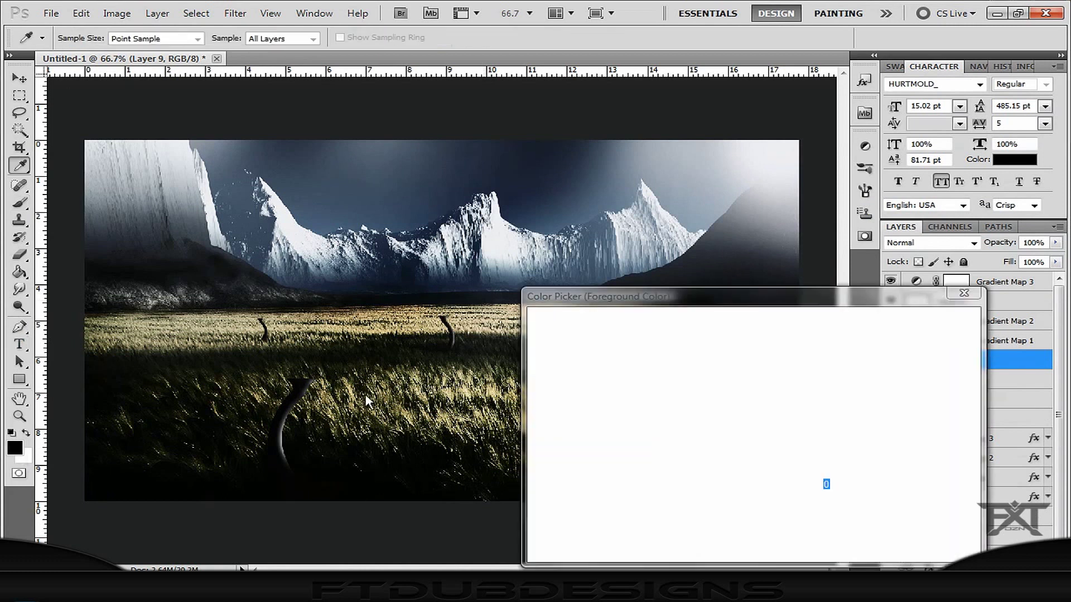
- Type a white FTDUBDESIGNS watermark at the lower right in Klavika Med Caps
{"action": "left_click", "coordinate": [836, 318]}
{"action": "left_click", "coordinate": [596, 485]}
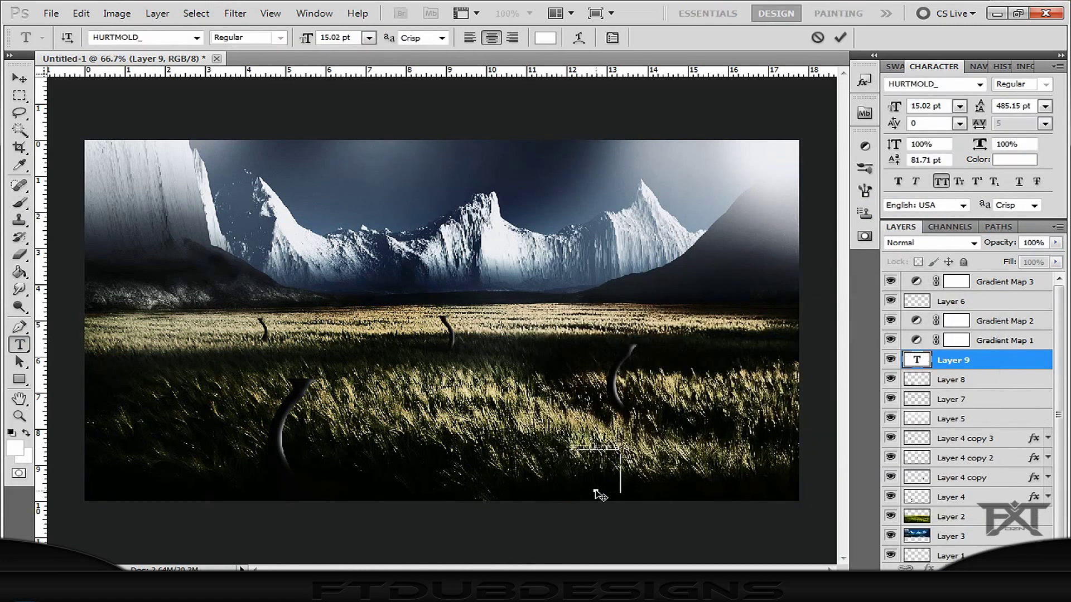
{"action": "left_click", "coordinate": [1004, 367]}
{"action": "left_click", "coordinate": [197, 37]}
{"action": "left_click", "coordinate": [207, 342]}
- Apply a preset style from the Styles panel to the watermark
{"action": "key", "text": "v"}
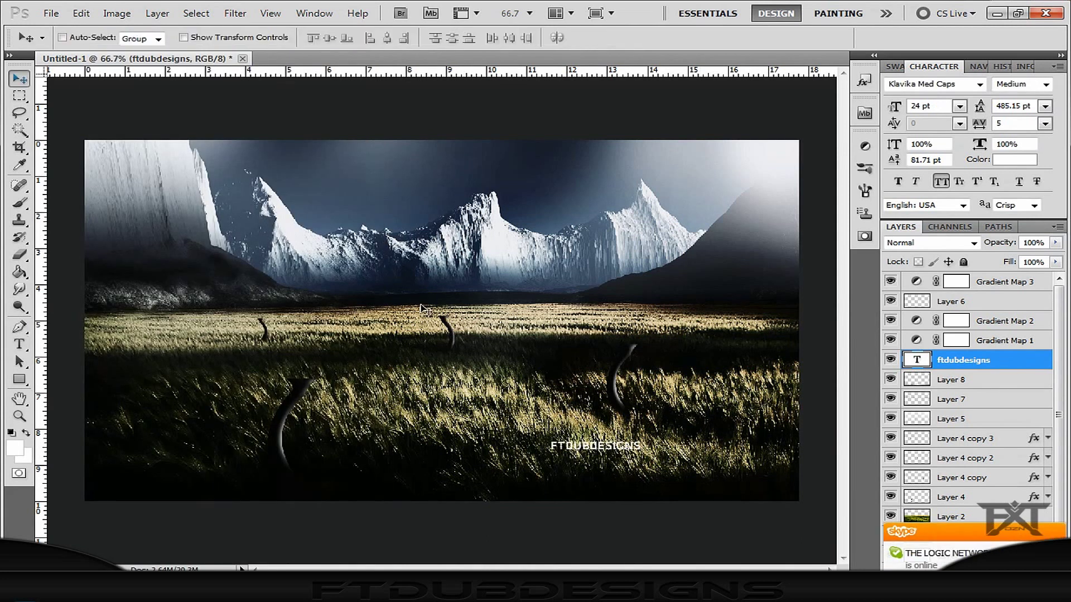
{"action": "left_click", "coordinate": [864, 81]}
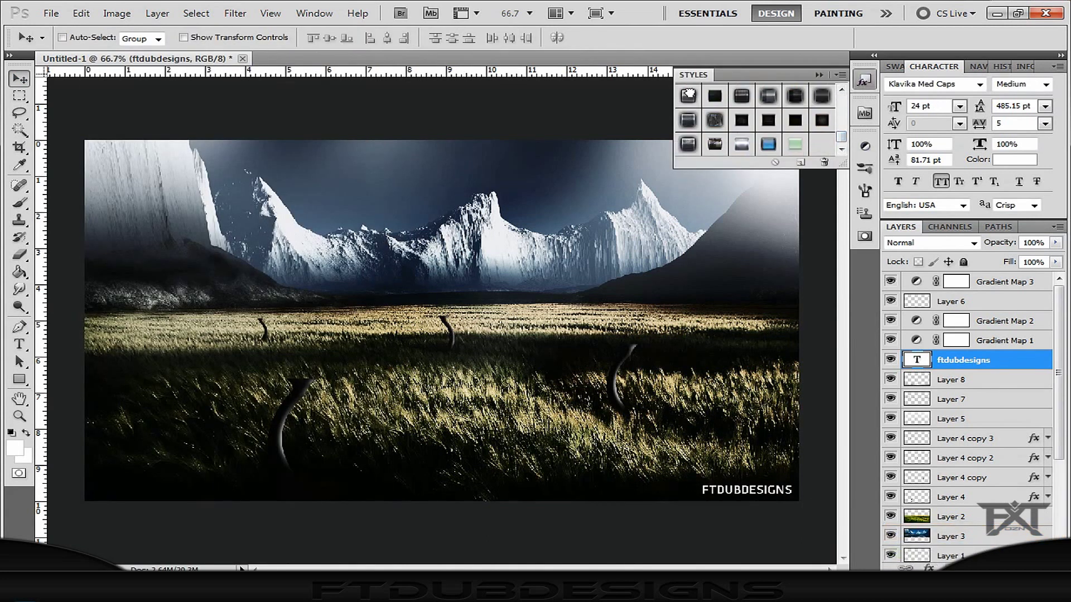
{"action": "left_click", "coordinate": [714, 146]}
{"action": "scroll", "coordinate": [714, 128], "scroll_direction": "up", "scroll_amount": 1}
{"action": "left_click", "coordinate": [688, 109]}
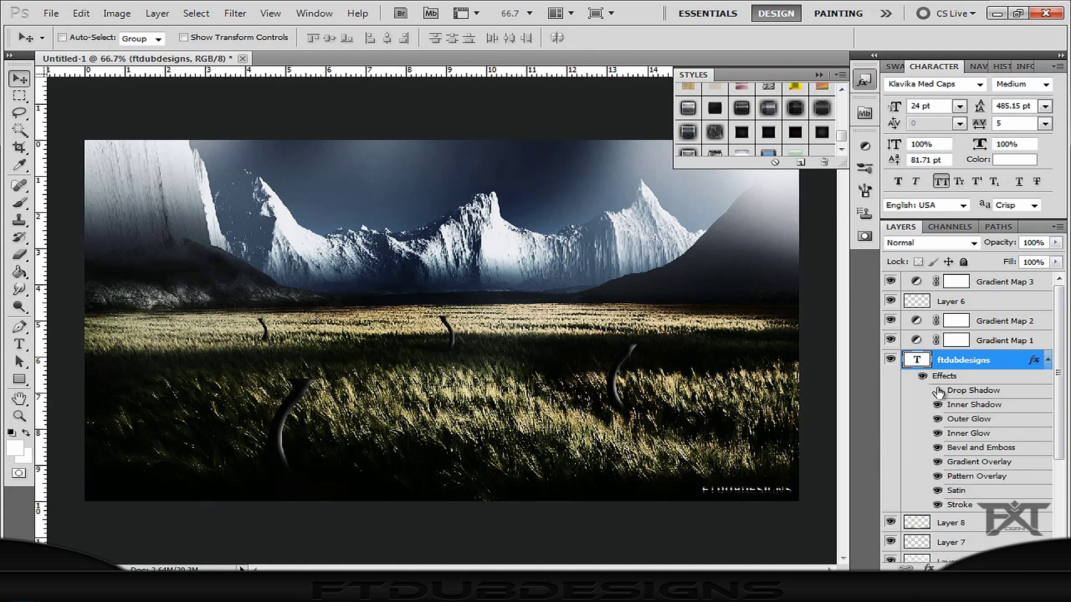
- Add a Color Overlay effect in Overlay blend mode to the watermark
{"action": "double_click", "coordinate": [1006, 366]}
{"action": "left_click", "coordinate": [547, 482]}
{"action": "left_click_drag", "start_coordinate": [828, 288], "coordinate": [422, 223]}
{"action": "key", "text": "shift+alt+o"}
{"action": "left_click", "coordinate": [400, 276]}
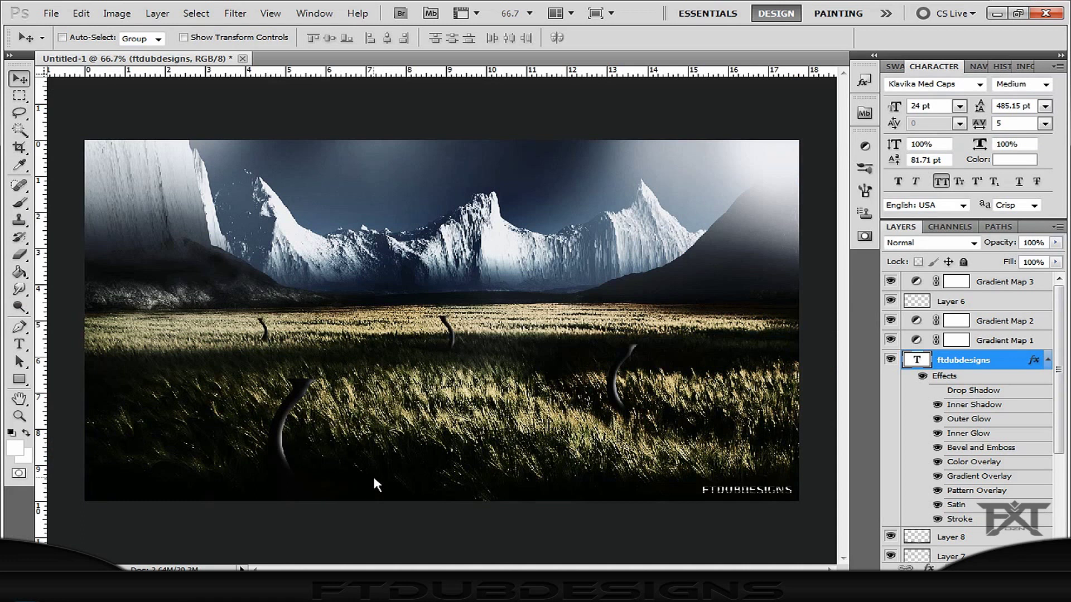
{"action": "left_click", "coordinate": [1048, 360]}
- Group Layers 8 to 4 into Group 1, then gather all layers into the Alien Scenery group
{"action": "left_click", "coordinate": [1007, 377]}
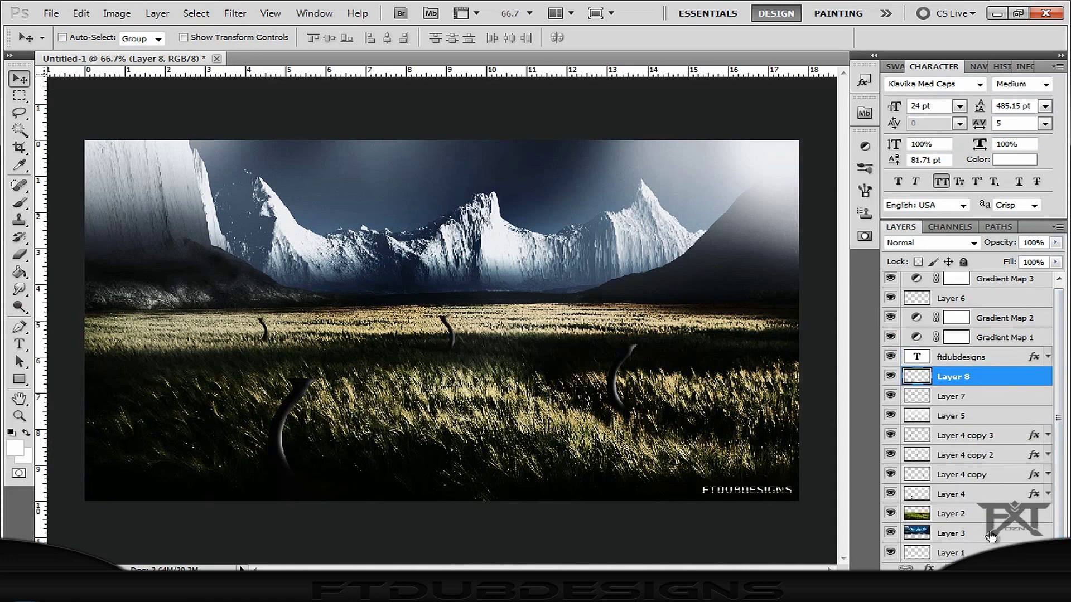
{"action": "left_click", "coordinate": [986, 494], "text": "shift"}
{"action": "key", "text": "ctrl+g"}
{"action": "left_click", "coordinate": [999, 282]}
{"action": "left_click", "coordinate": [959, 452], "text": "shift"}
{"action": "mouse_move", "coordinate": [959, 451]}
{"action": "left_mouse_down"}
{"action": "mouse_move", "coordinate": [948, 416]}
{"action": "mouse_move", "coordinate": [928, 567]}
{"action": "left_mouse_up"}
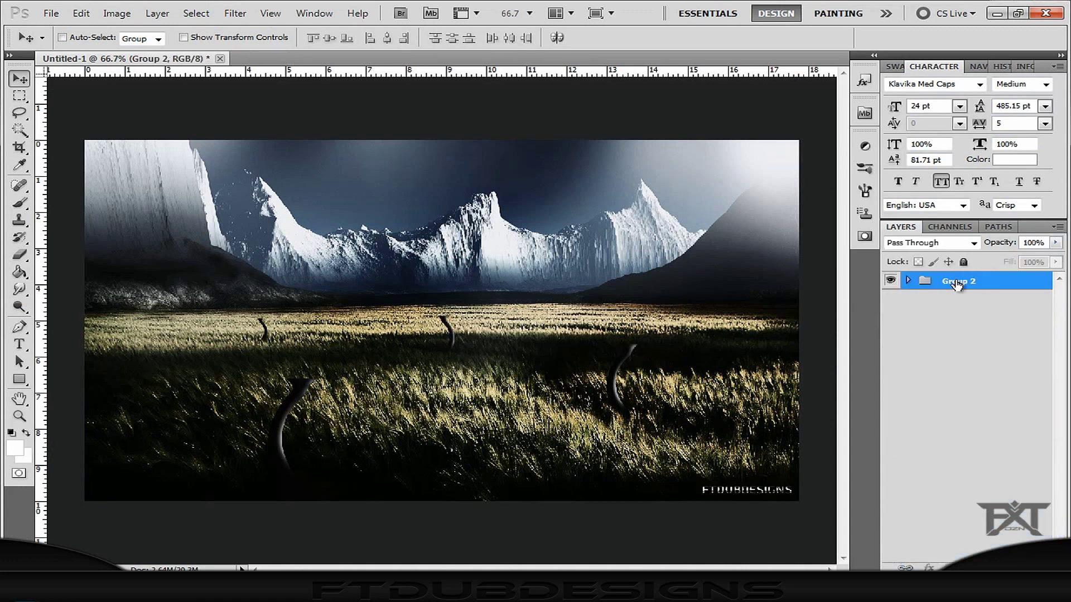
{"action": "left_click", "coordinate": [910, 281]}
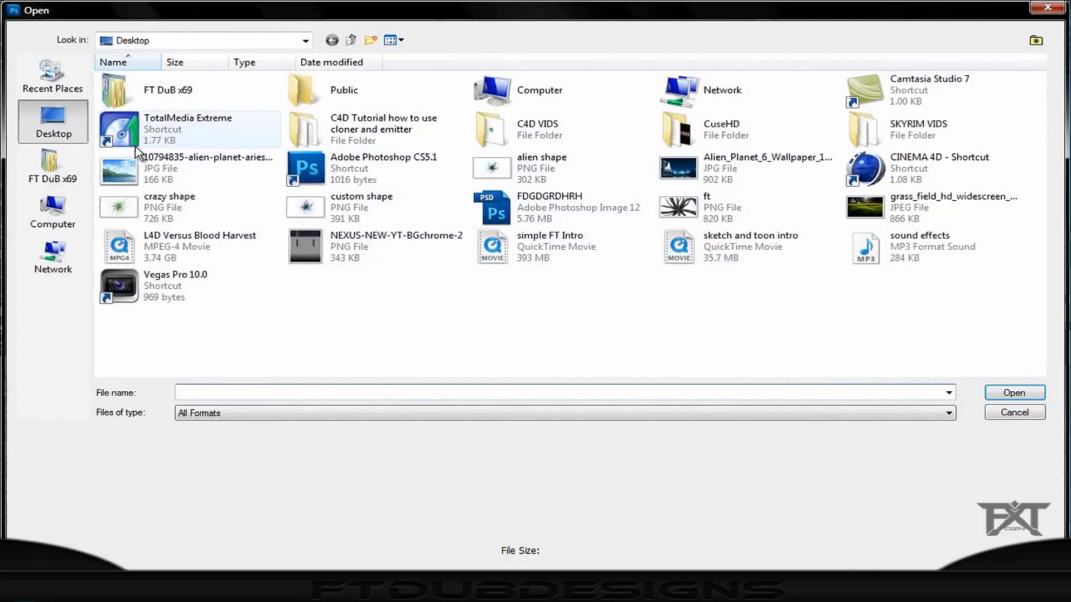
- Place alien shape.png into the scene and scale the flower down
{"action": "double_click", "coordinate": [492, 167]}
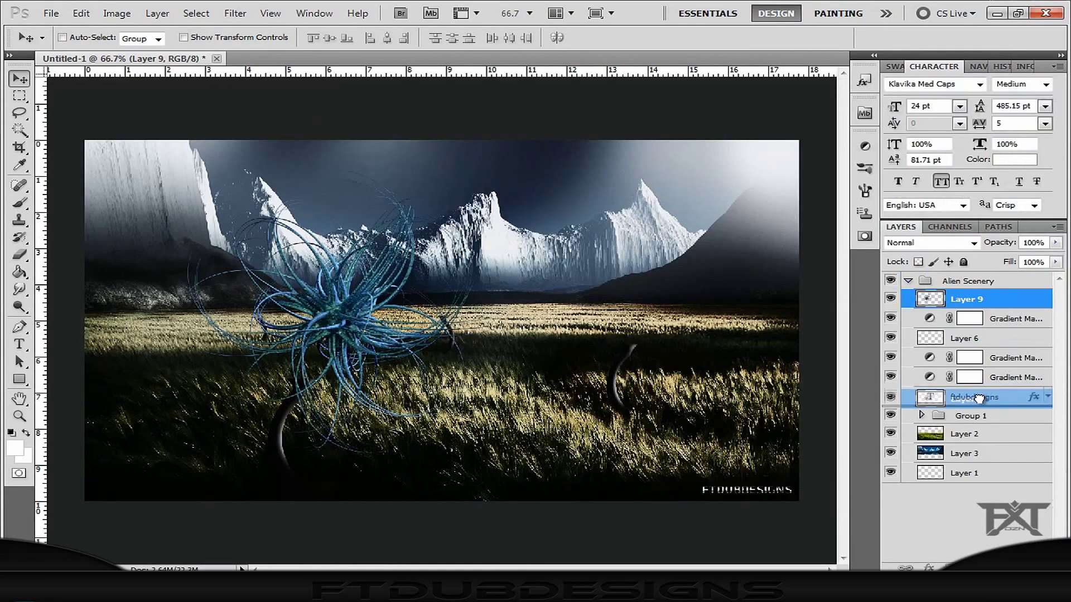
{"action": "left_click_drag", "start_coordinate": [979, 399], "coordinate": [979, 399]}
{"action": "key", "text": "ctrl+t"}
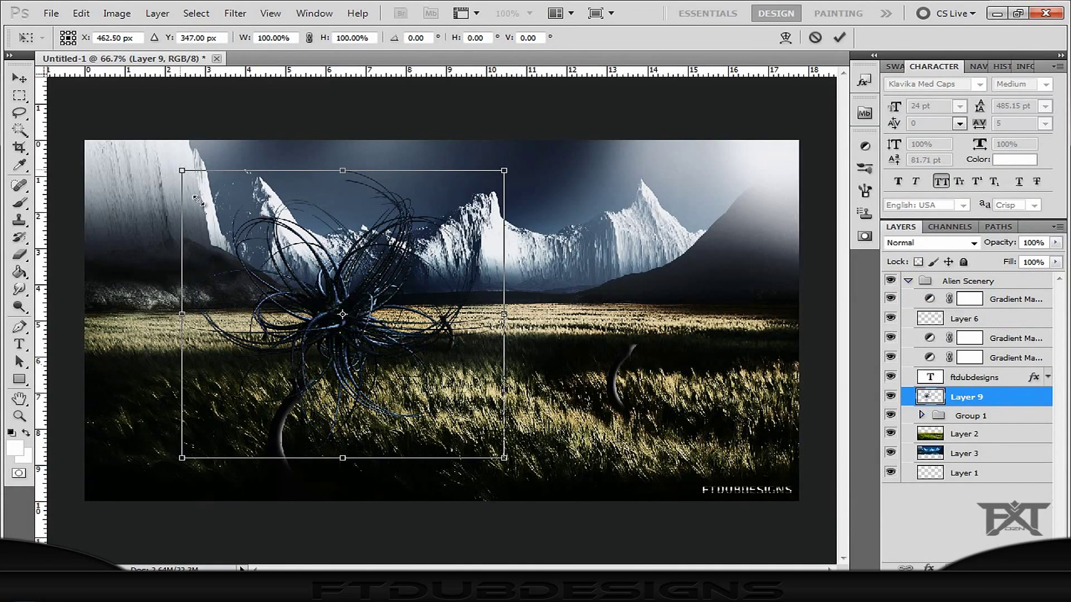
{"action": "left_click_drag", "start_coordinate": [179, 169], "coordinate": [179, 227]}
{"action": "key", "text": "Return"}
- Duplicate the flower, move the copy to the right and shrink it
{"action": "right_click", "coordinate": [982, 397]}
{"action": "left_click", "coordinate": [859, 67]}
{"action": "left_click", "coordinate": [681, 174]}
{"action": "left_click_drag", "start_coordinate": [368, 379], "coordinate": [700, 323]}
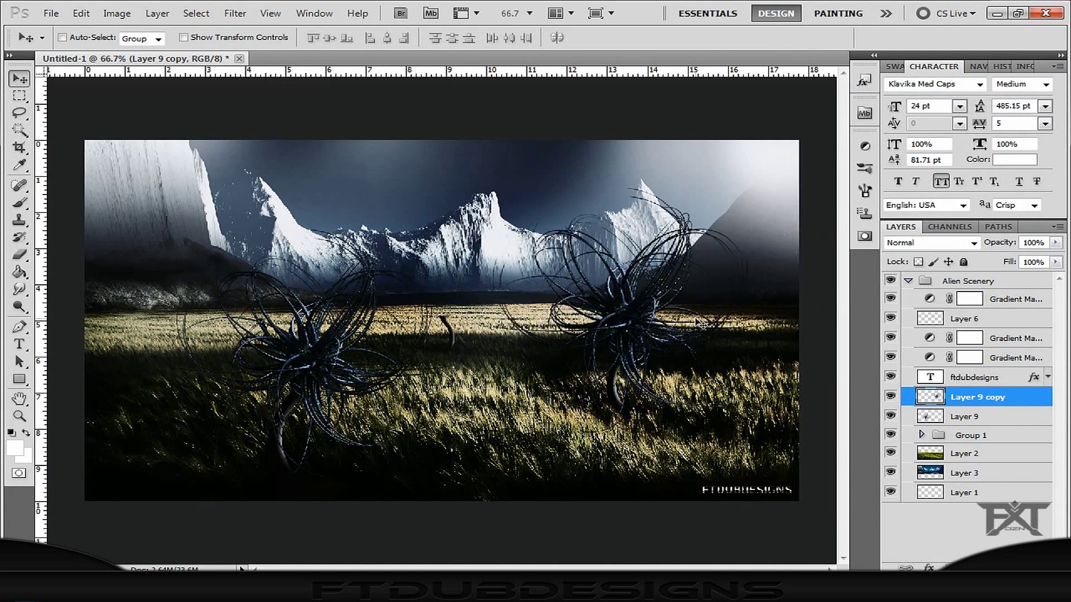
{"action": "key", "text": "ctrl+t"}
{"action": "left_click_drag", "start_coordinate": [718, 497], "coordinate": [694, 436]}
{"action": "key", "text": "Return"}
- Add a third flower copy at the field centre, shrunk to about two thirds
{"action": "right_click", "coordinate": [982, 397]}
{"action": "left_click", "coordinate": [1004, 84]}
{"action": "key", "text": "Return"}
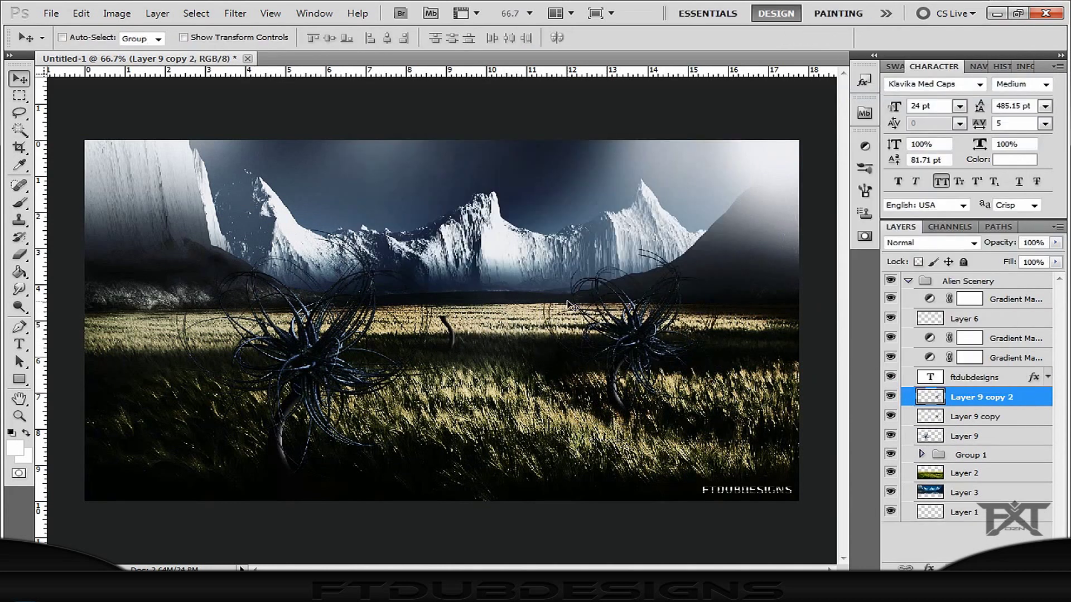
{"action": "left_click_drag", "start_coordinate": [584, 290], "coordinate": [396, 271]}
{"action": "key", "text": "ctrl+t"}
{"action": "left_click_drag", "start_coordinate": [555, 378], "coordinate": [504, 360]}
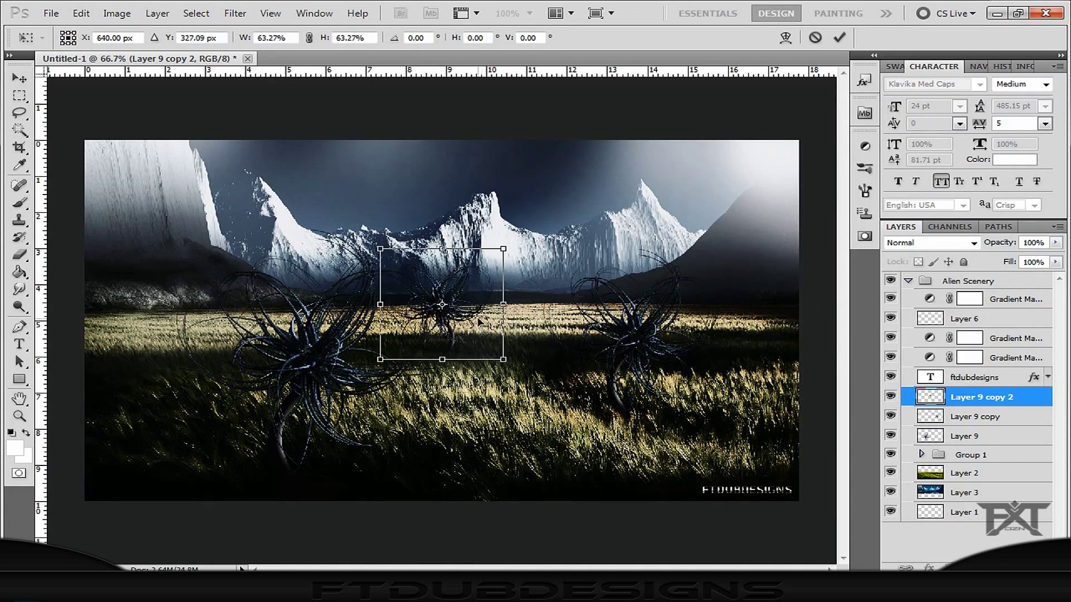
{"action": "key", "text": "Return"}
- Add a fourth flower copy on the left and shrink it
{"action": "right_click", "coordinate": [981, 397]}
{"action": "left_click", "coordinate": [1004, 83]}
{"action": "key", "text": "Return"}
{"action": "left_click_drag", "start_coordinate": [443, 312], "coordinate": [258, 309]}
{"action": "key", "text": "ctrl+t"}
{"action": "left_click_drag", "start_coordinate": [202, 255], "coordinate": [223, 273]}
{"action": "key", "text": "Return"}
- Reorder the two small flower layers below Layer 9 and group all four into Group 2
{"action": "left_click", "coordinate": [981, 417], "text": "shift"}
{"action": "left_click_drag", "start_coordinate": [982, 416], "coordinate": [1004, 473]}
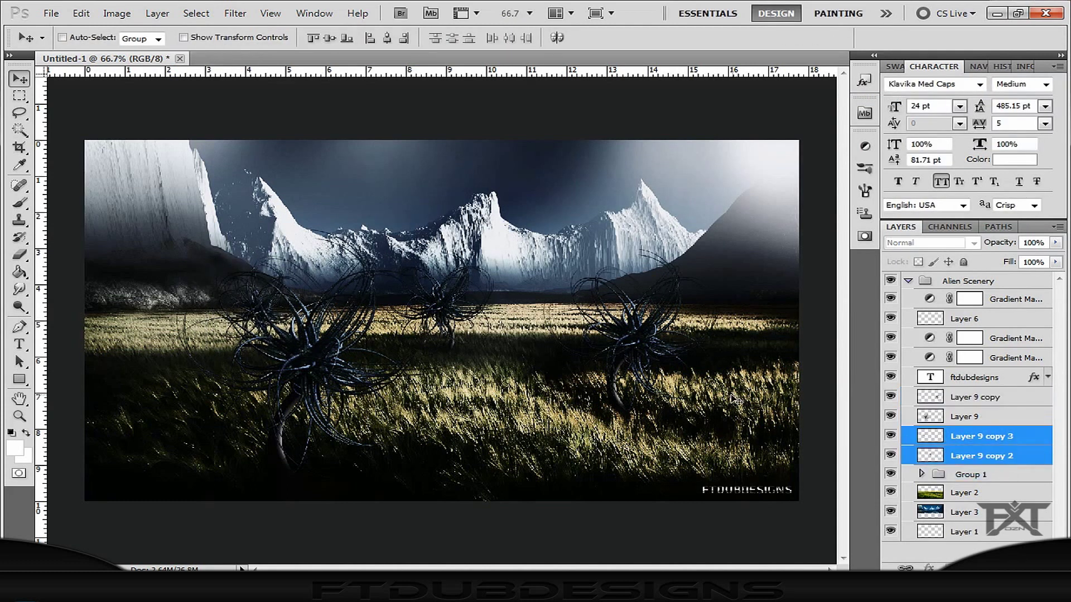
{"action": "left_click", "coordinate": [981, 397]}
{"action": "left_click", "coordinate": [1004, 456], "text": "shift"}
{"action": "key", "text": "ctrl+g"}
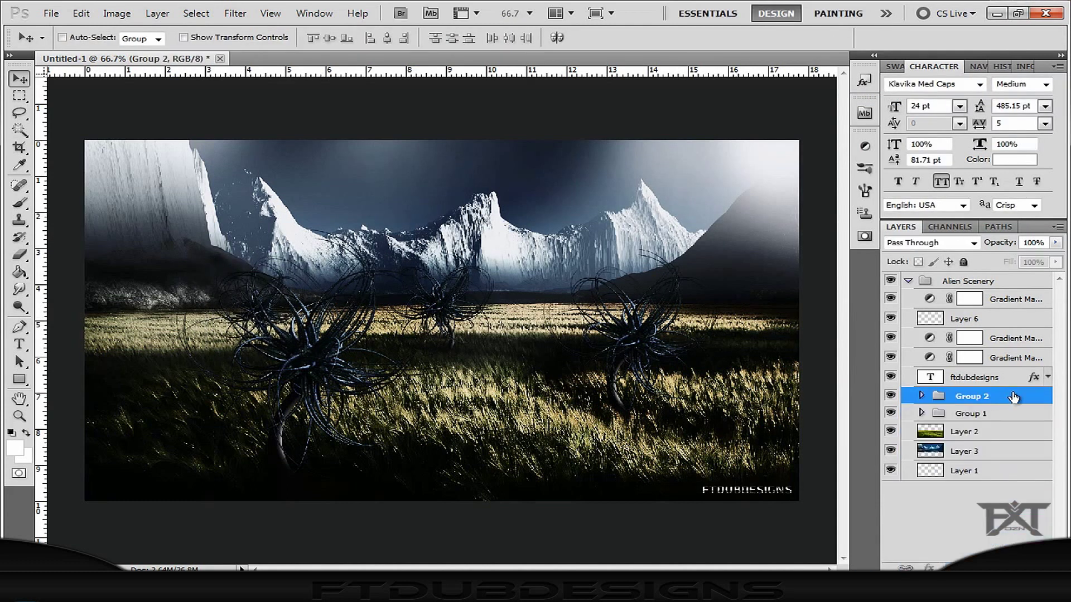
{"action": "left_click", "coordinate": [922, 413]}
{"action": "scroll", "coordinate": [887, 458], "scroll_direction": "down", "scroll_amount": 1}
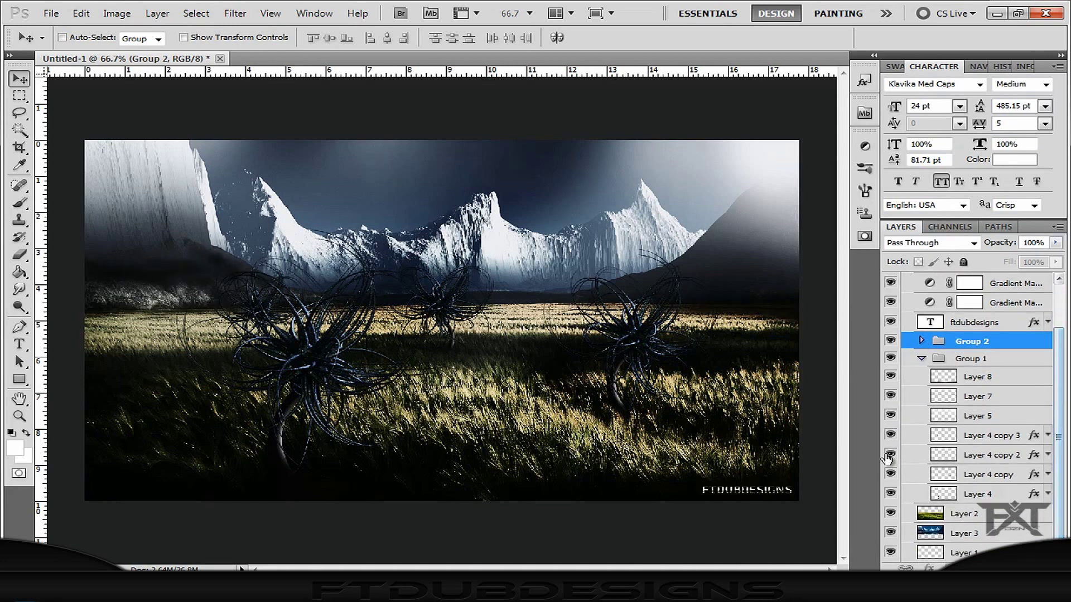
{"action": "left_click", "coordinate": [918, 441]}
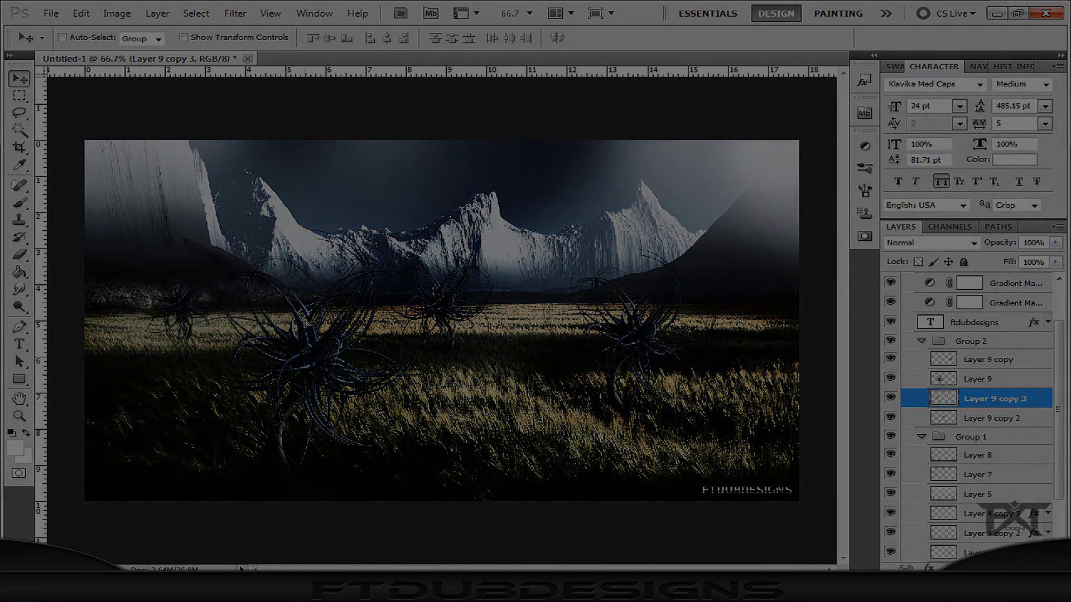